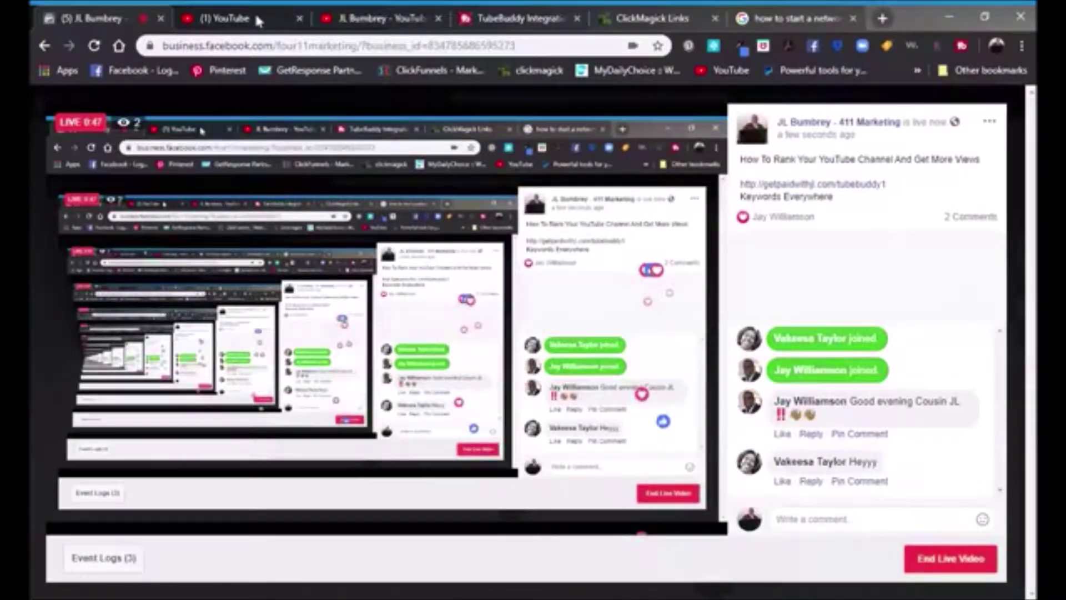
Switch to the YouTube channel page and review its Channelytics live stats, subscriber graph, channel tags and uploads.
left_click(375, 18)
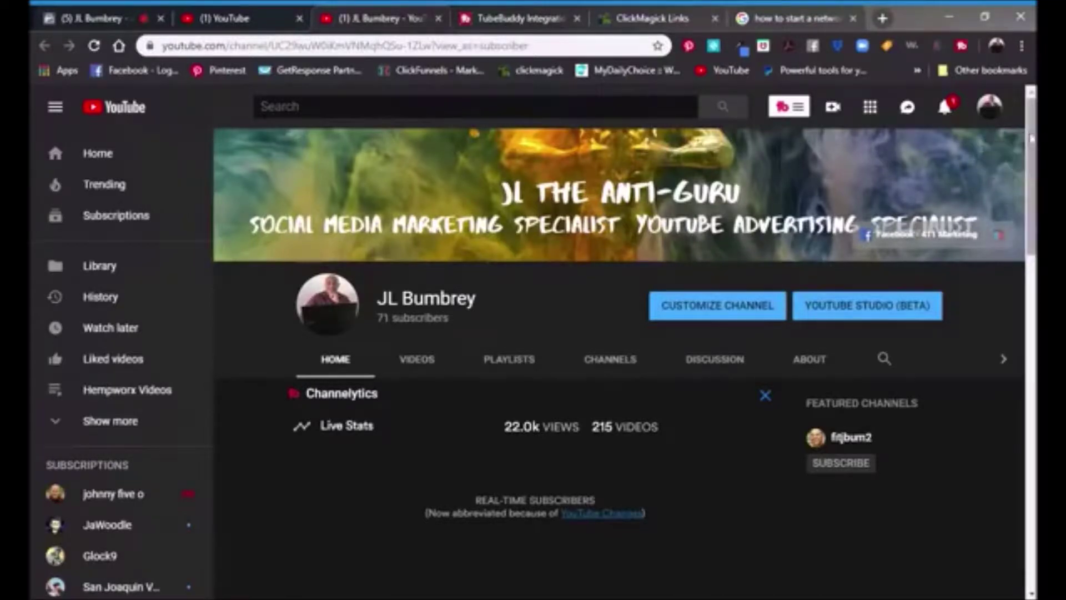
scroll(1027, 155, "down", 2)
scroll(619, 348, "down", 2)
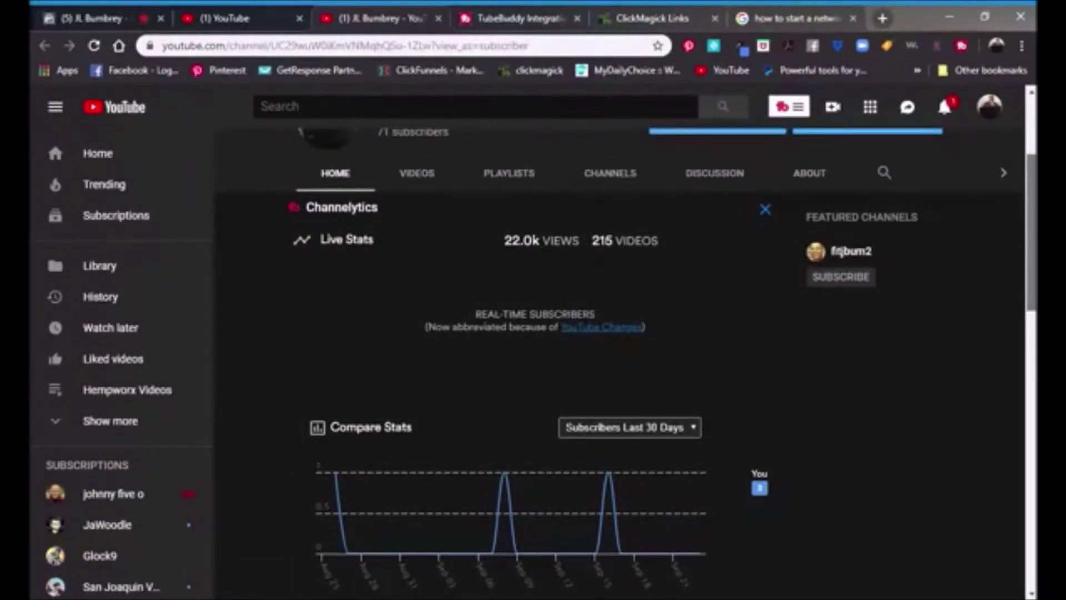
scroll(619, 361, "down", 2)
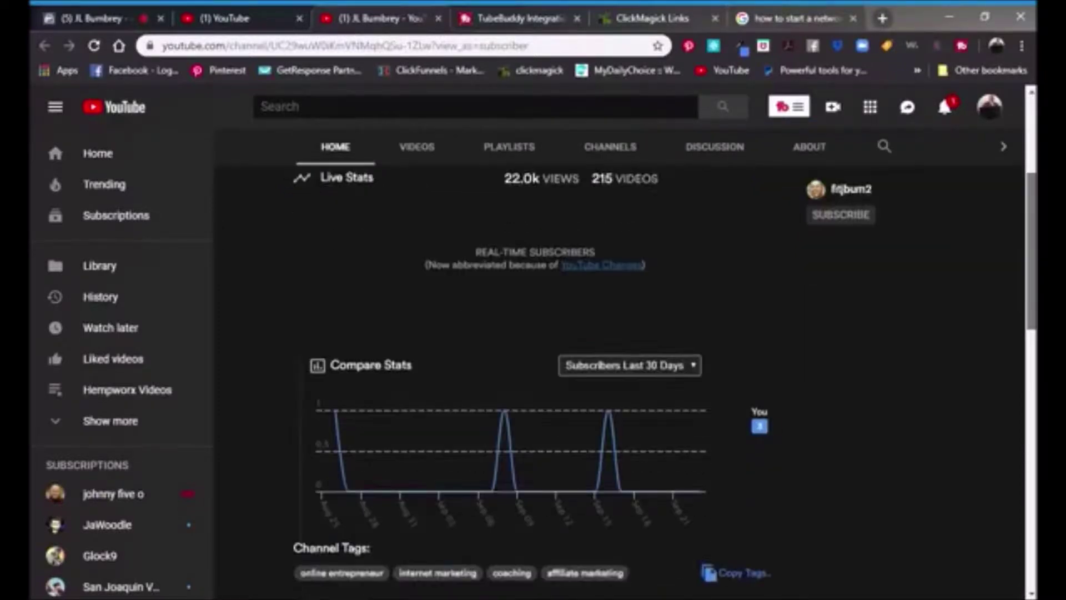
scroll(619, 361, "down", 3)
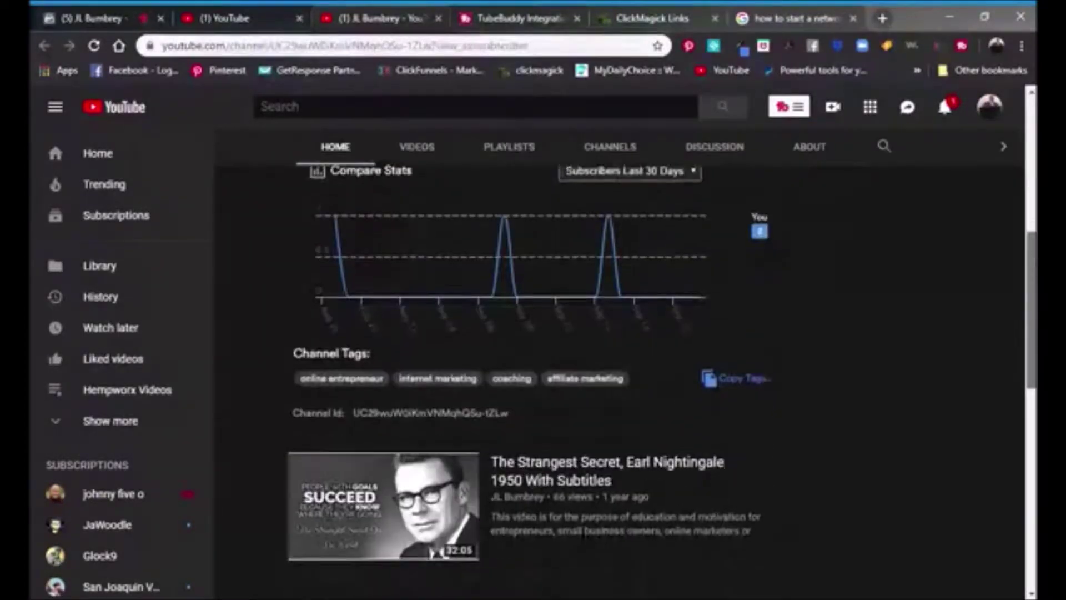
scroll(619, 360, "down", 3)
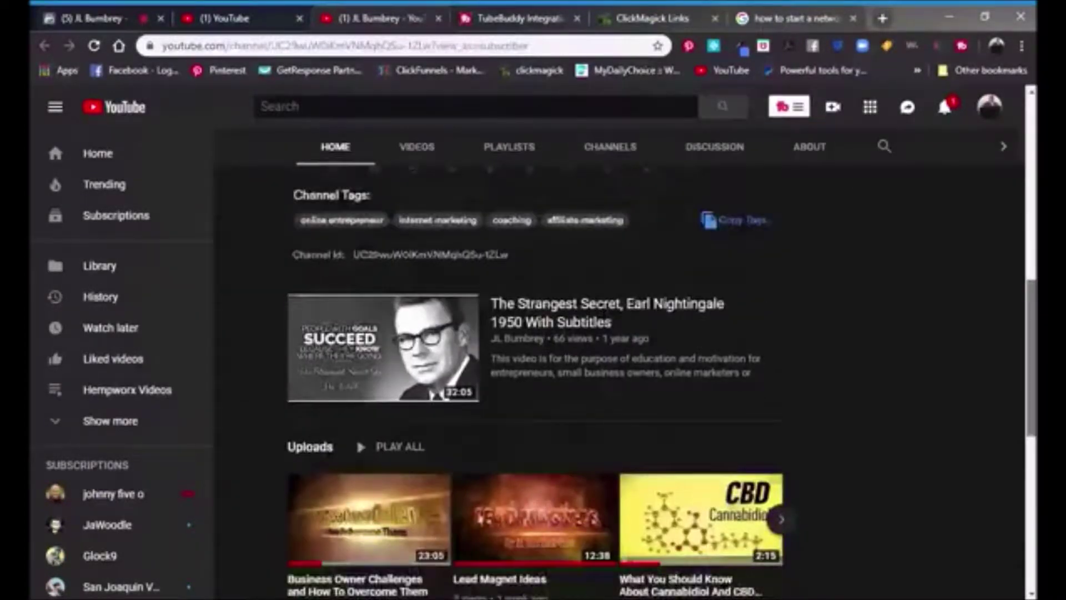
scroll(774, 127, "up", 4)
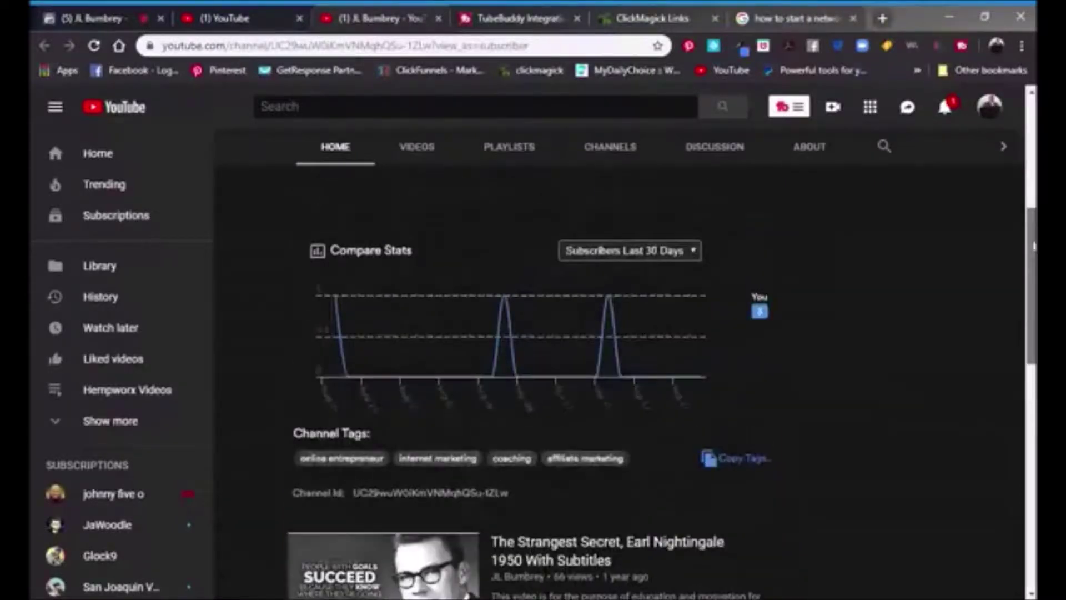
Launch TubeBuddy's Keyword Explorer and explore the suggested keyword "network marketing secrets russell brunson pdf".
left_click(793, 108)
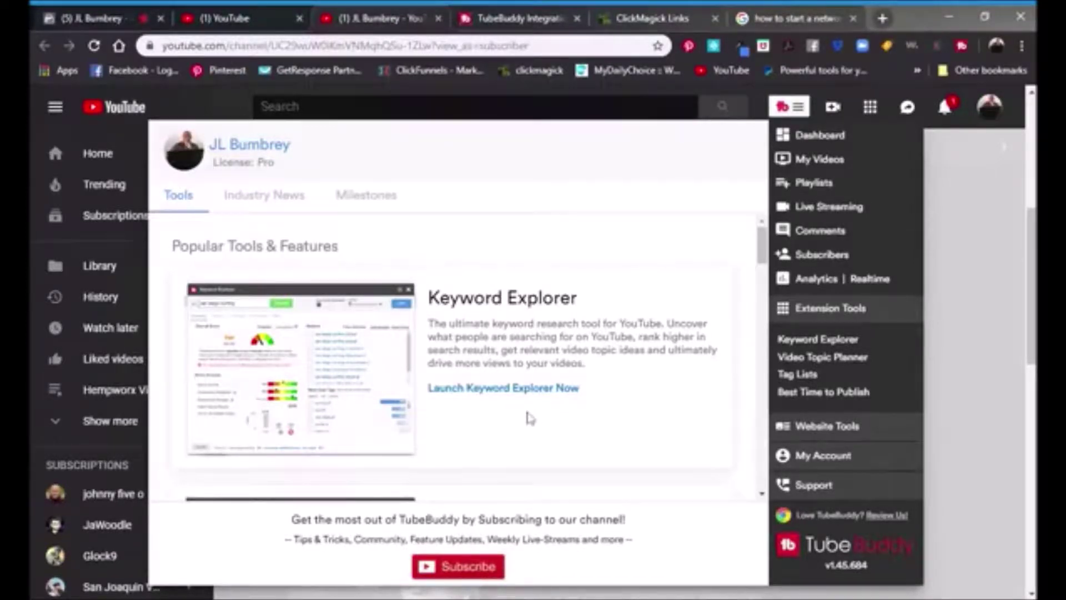
left_click(509, 390)
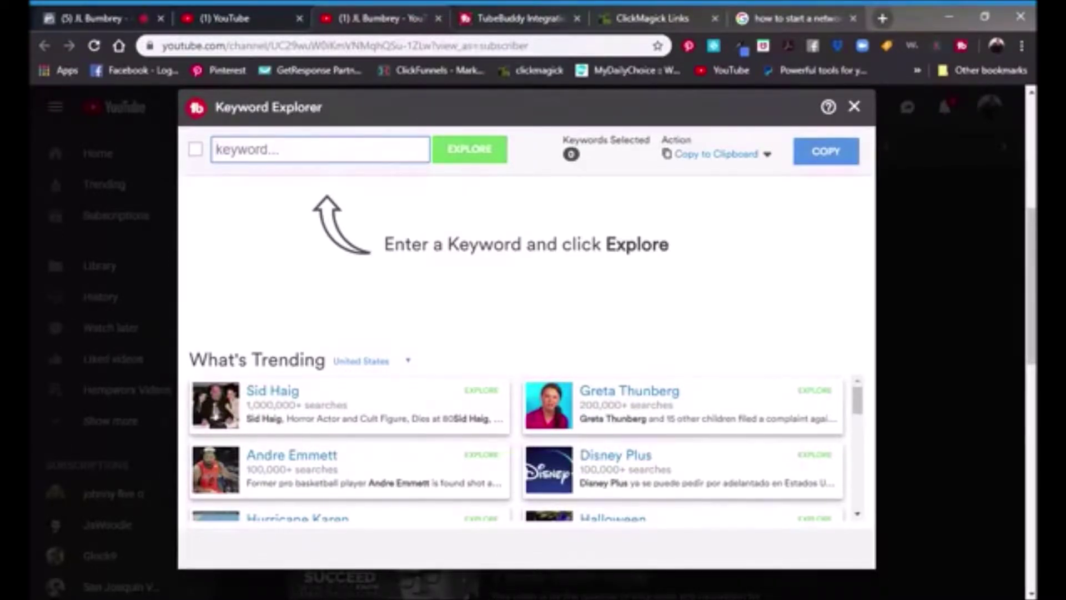
type("Ne")
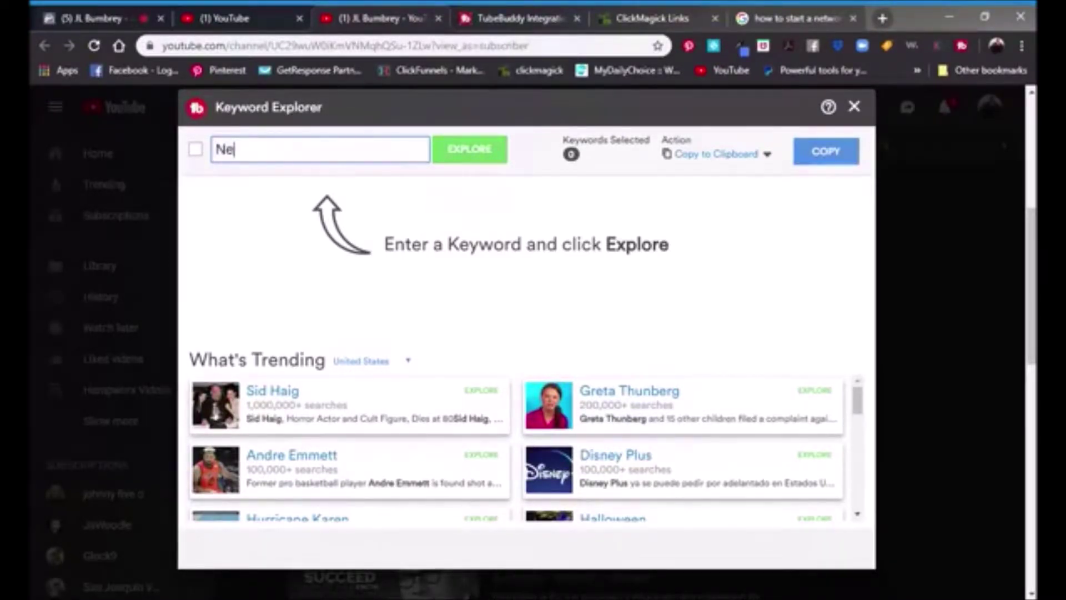
type("twork marketing secrets")
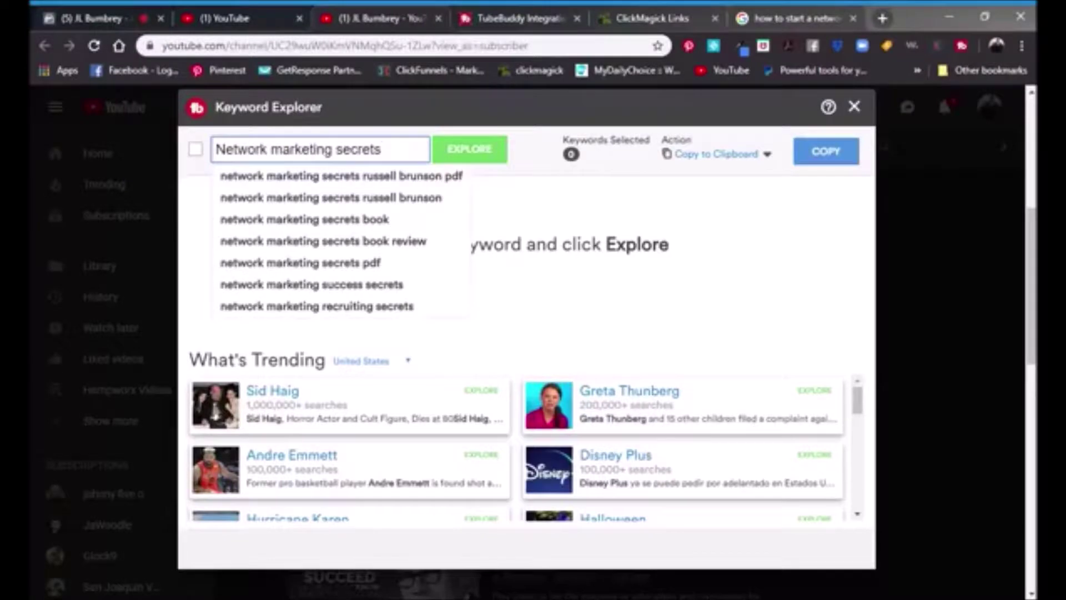
left_click(423, 187)
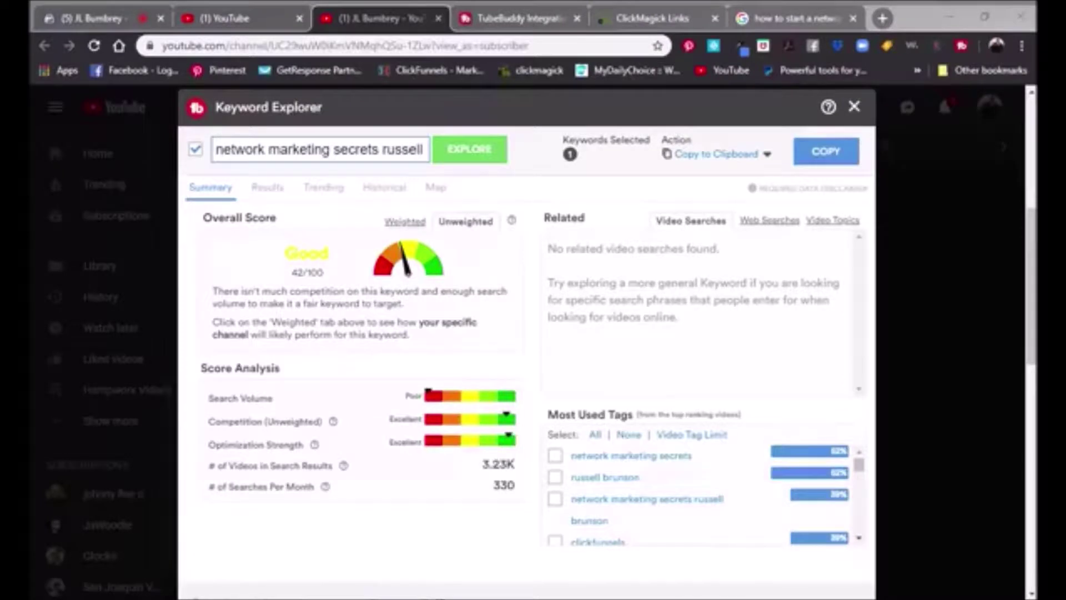
Compare the weighted overall score of the explored keyword with its unweighted score.
left_click(994, 401)
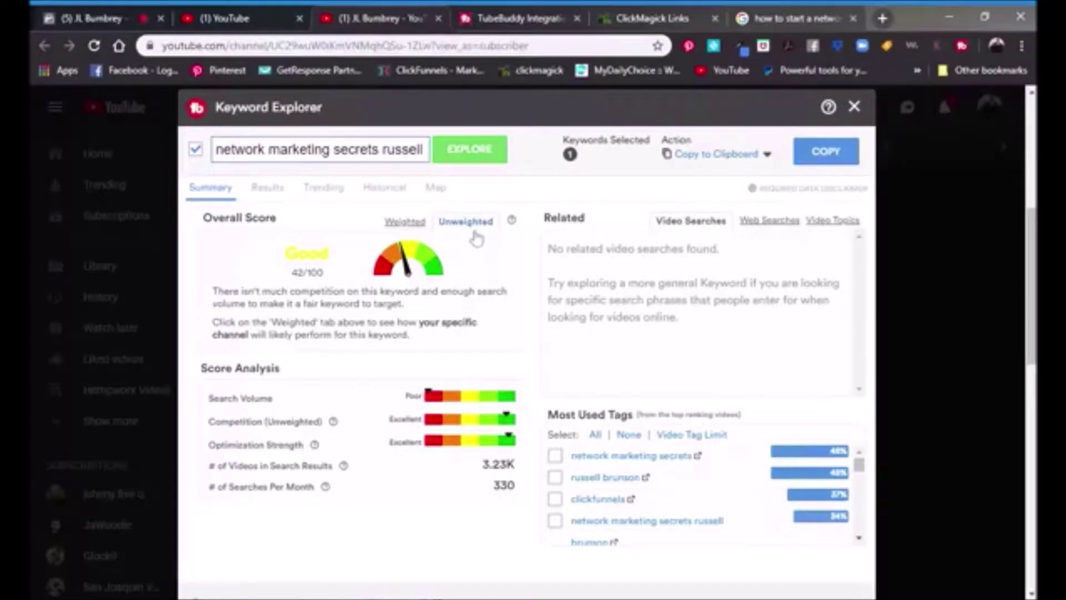
left_click(406, 229)
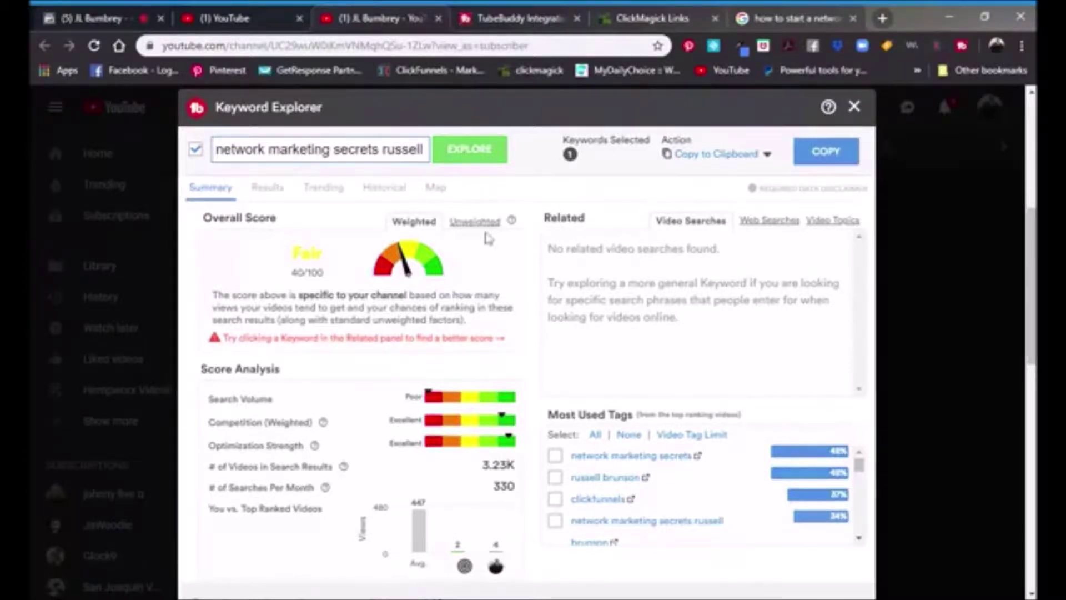
left_click(478, 222)
Replace the keyword with the suggestion "how to start an affiliate marketing business online" and explore it.
left_click(382, 150)
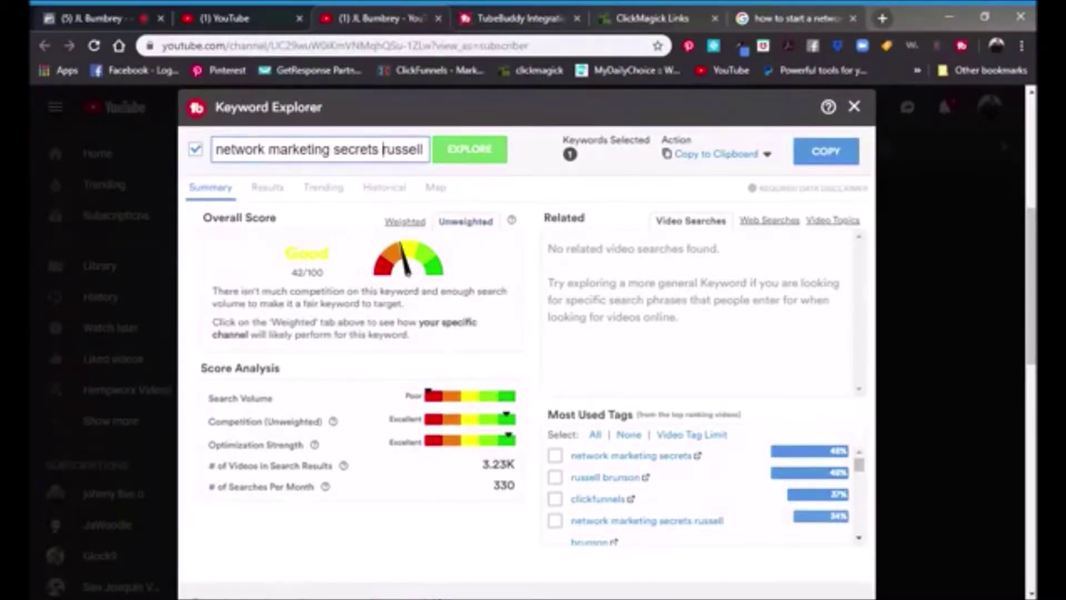
left_click_drag(217, 149, 428, 149)
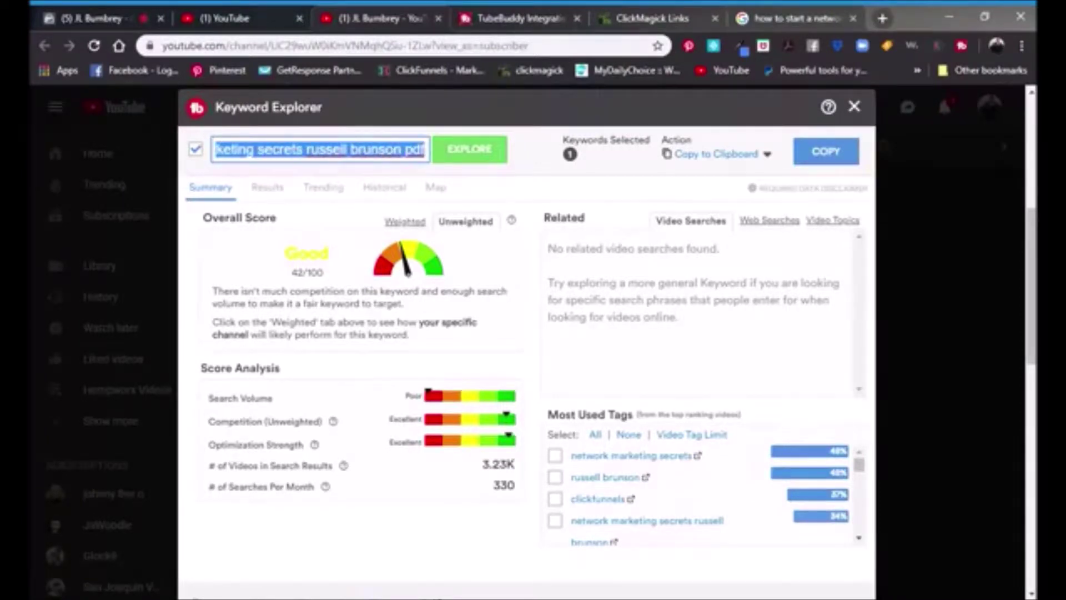
key("BackSpace")
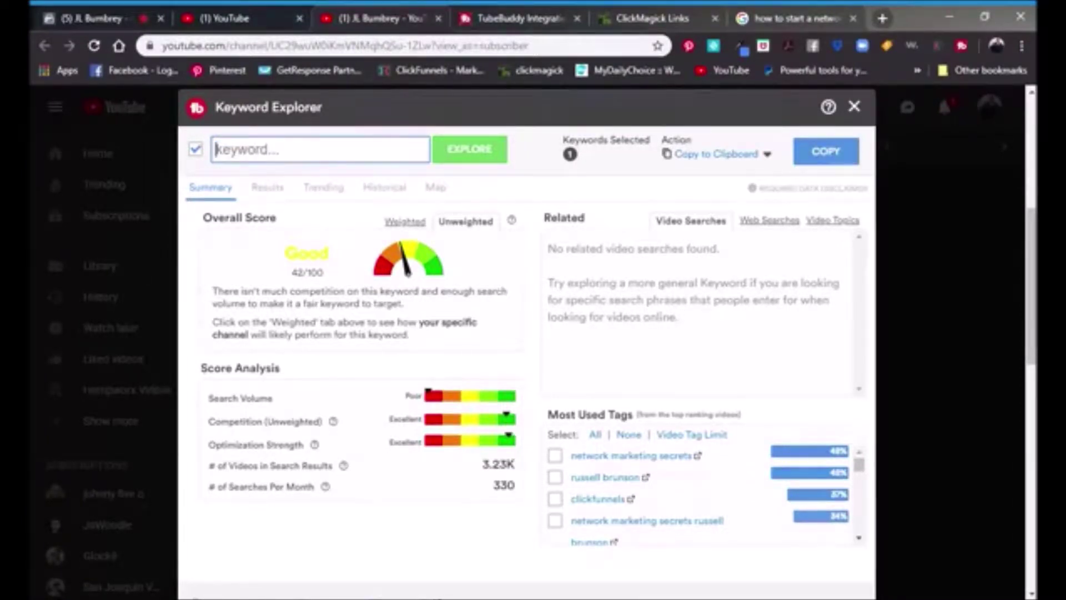
type("How to s")
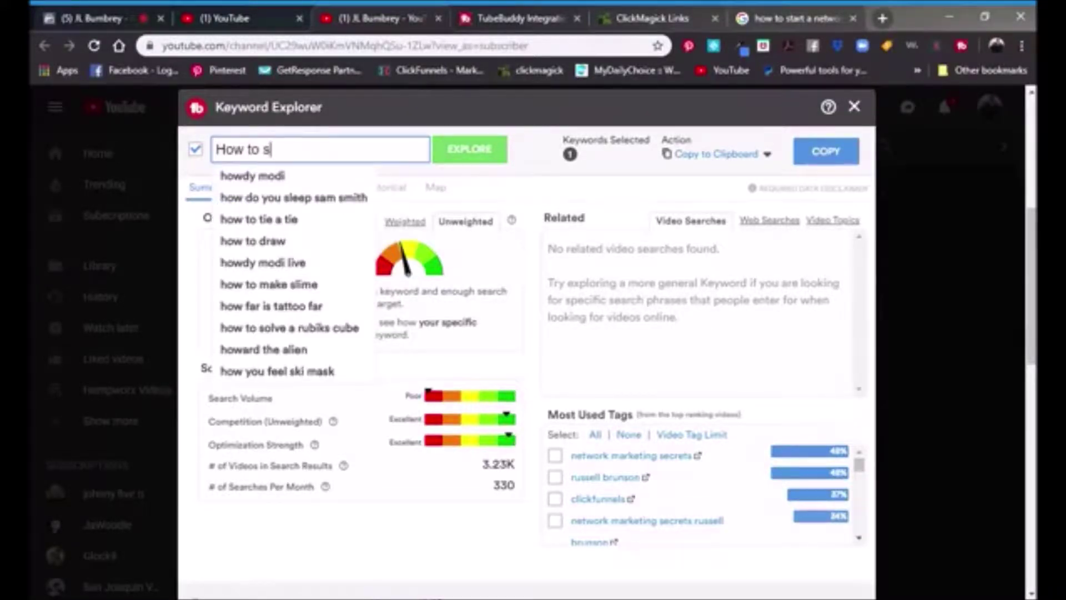
type("tart an affila")
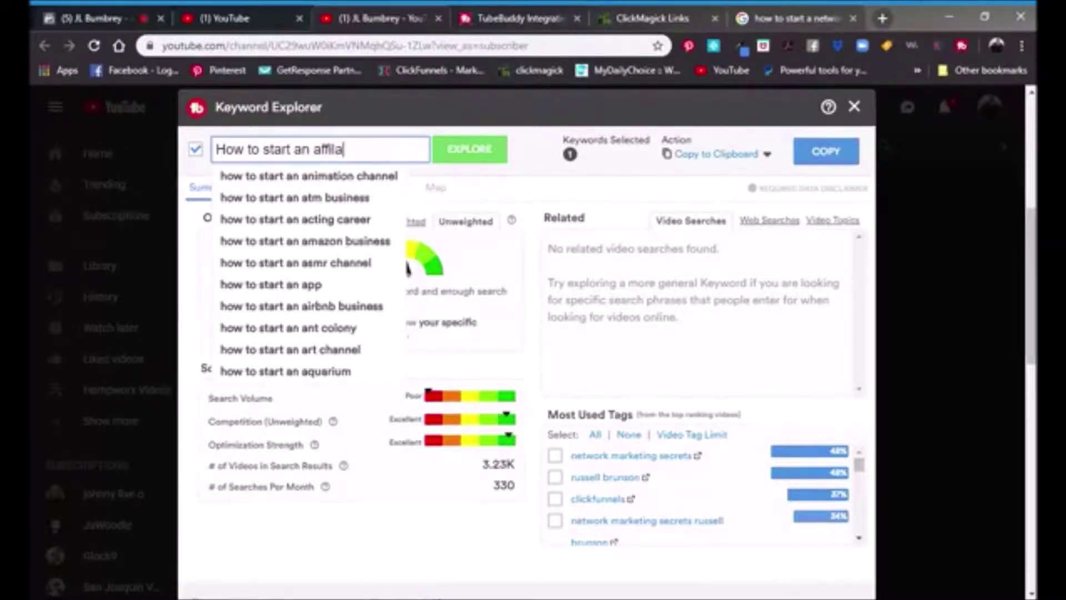
type("ite")
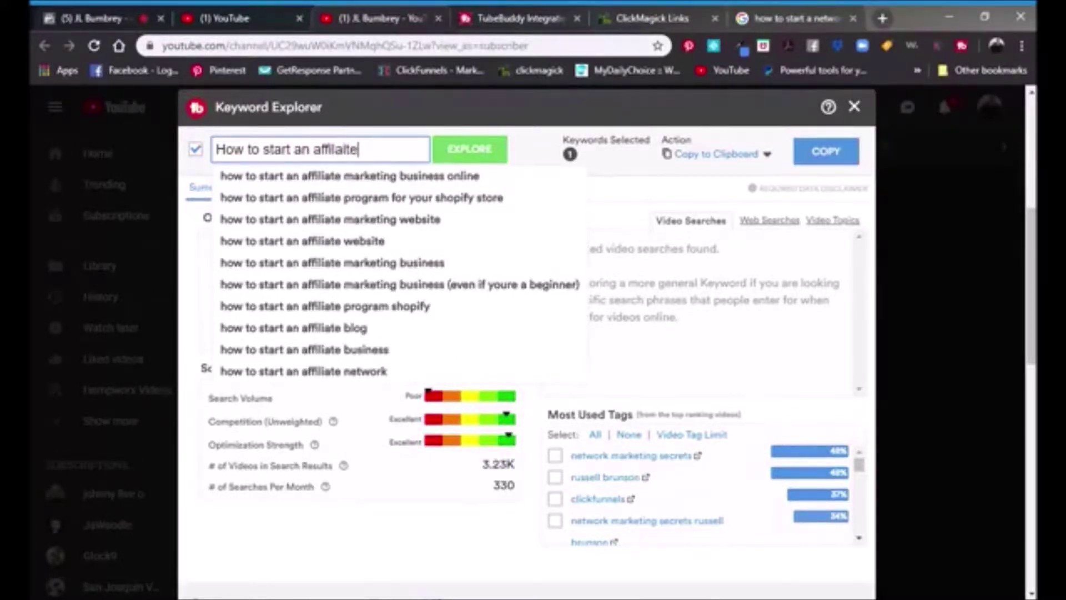
key("BackSpace")
key("BackSpace")
key("BackSpace")
key("BackSpace")
type("iate")
left_click(416, 178)
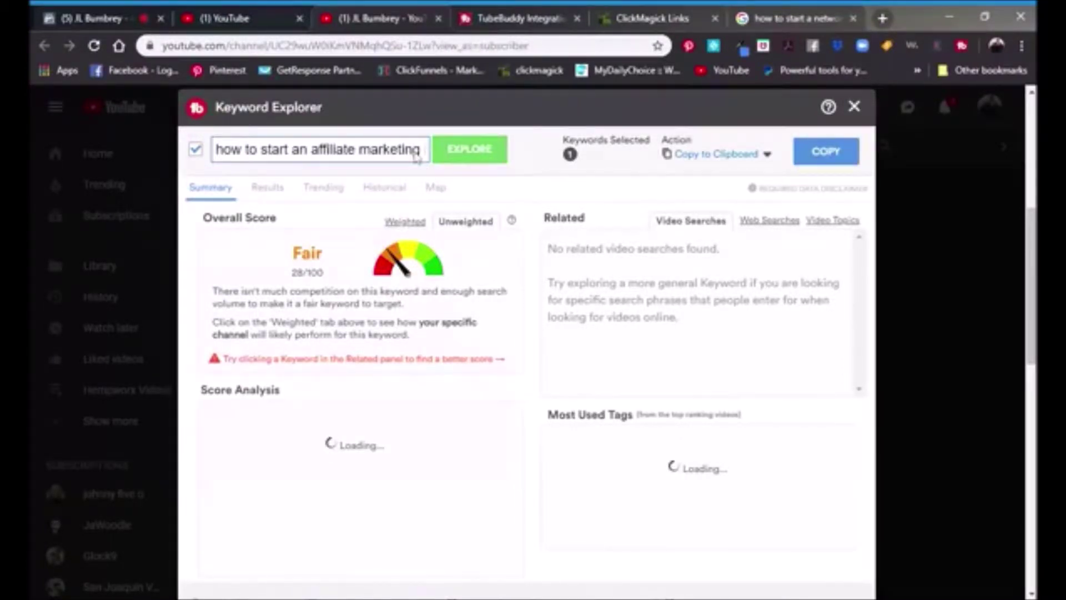
Extend the affiliate marketing keyword with "2019" and explore it again.
type("business online")
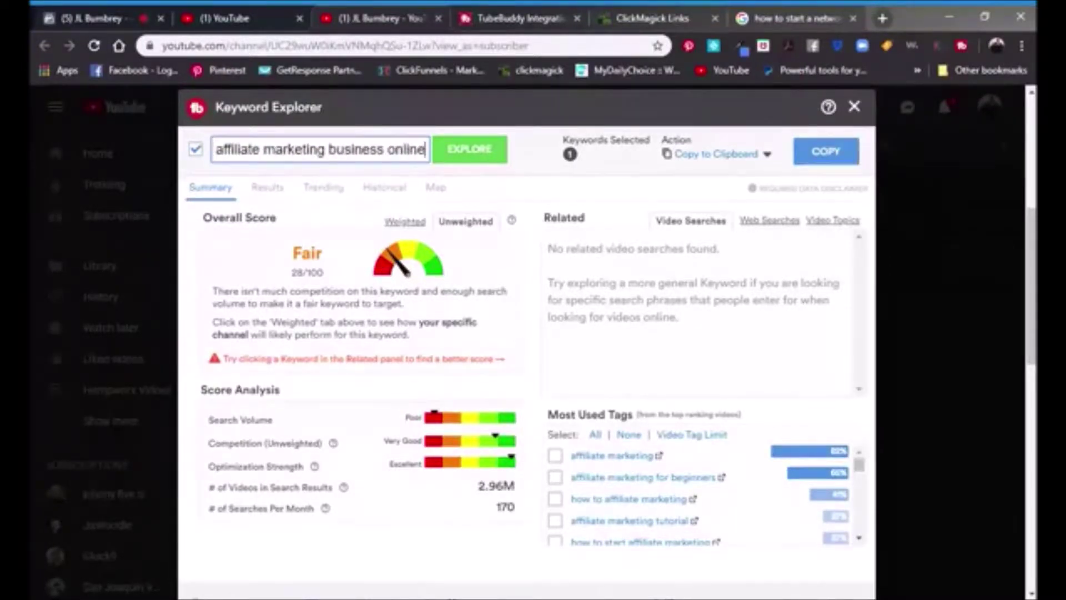
type(" 2019")
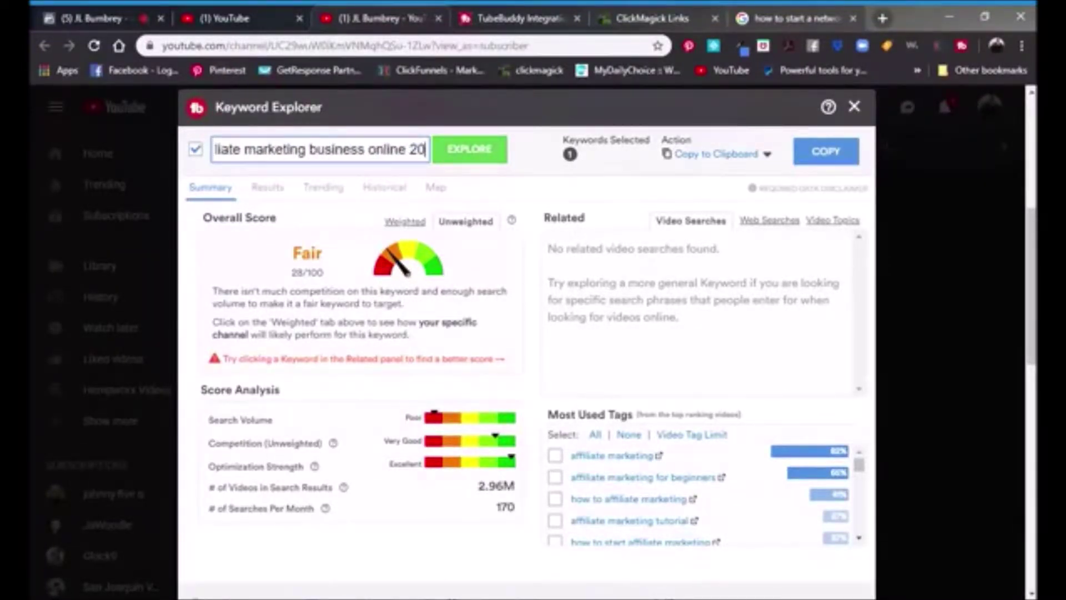
key("Return")
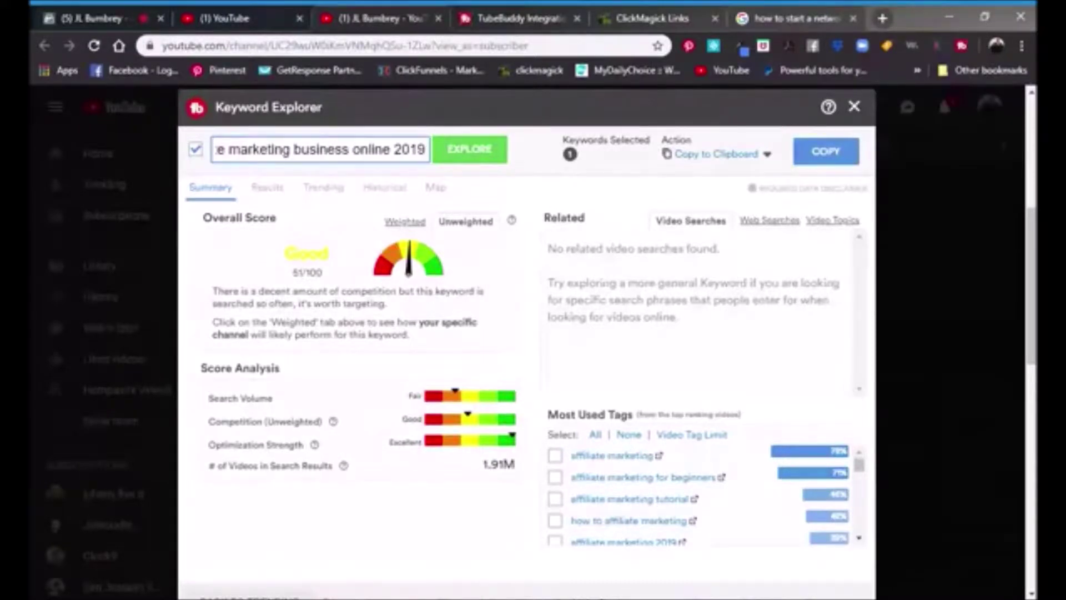
Clear the keyword and explore "high street fashion expensive clothes" instead.
key("BackSpace")
key("BackSpace")
key("BackSpace")
key("BackSpace")
key("BackSpace")
key("BackSpace")
key("BackSpace")
key("BackSpace")
key("BackSpace")
key("BackSpace")
key("BackSpace")
key("BackSpace")
key("BackSpace")
key("BackSpace")
key("BackSpace")
key("BackSpace")
key("BackSpace")
key("BackSpace")
key("BackSpace")
key("BackSpace")
key("BackSpace")
key("BackSpace")
key("BackSpace")
key("BackSpace")
key("BackSpace")
key("BackSpace")
key("BackSpace")
key("BackSpace")
key("BackSpace")
key("BackSpace")
key("BackSpace")
key("BackSpace")
key("BackSpace")
key("BackSpace")
key("BackSpace")
key("BackSpace")
key("BackSpace")
key("BackSpace")
key("BackSpace")
key("BackSpace")
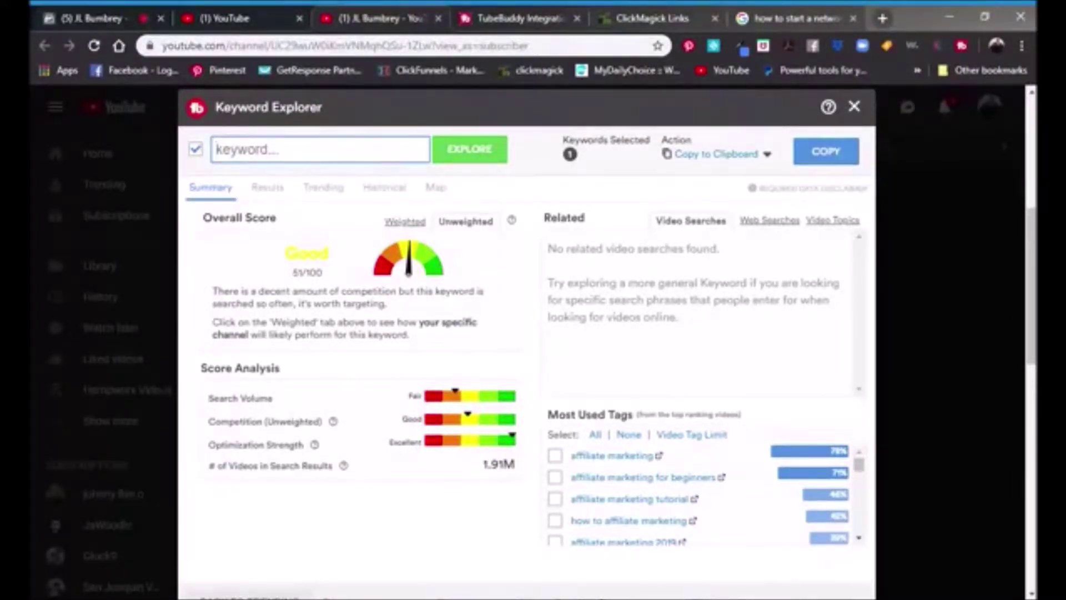
type("High")
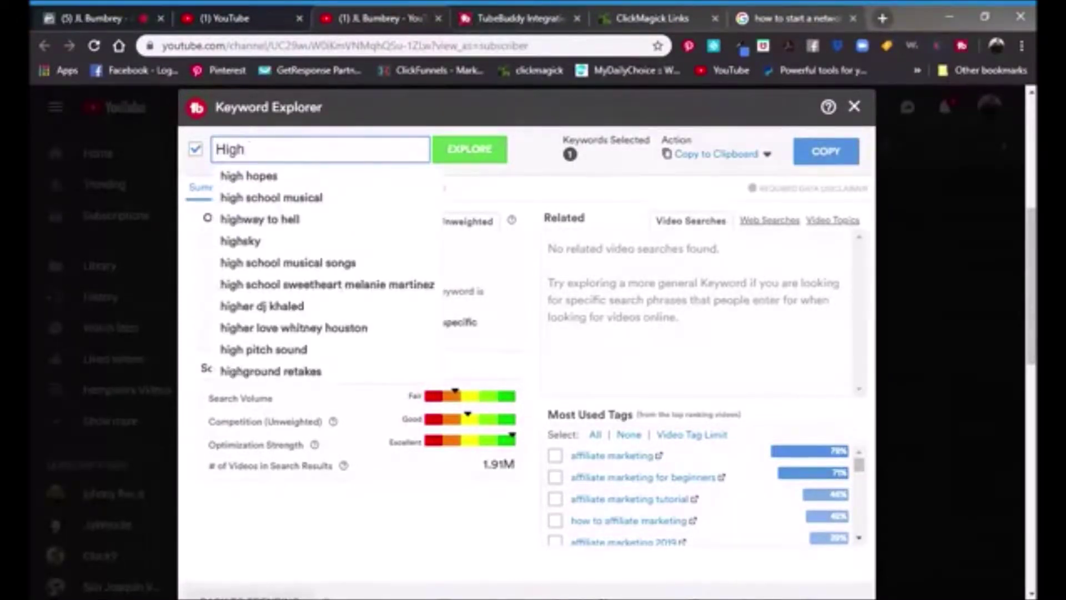
type(" street")
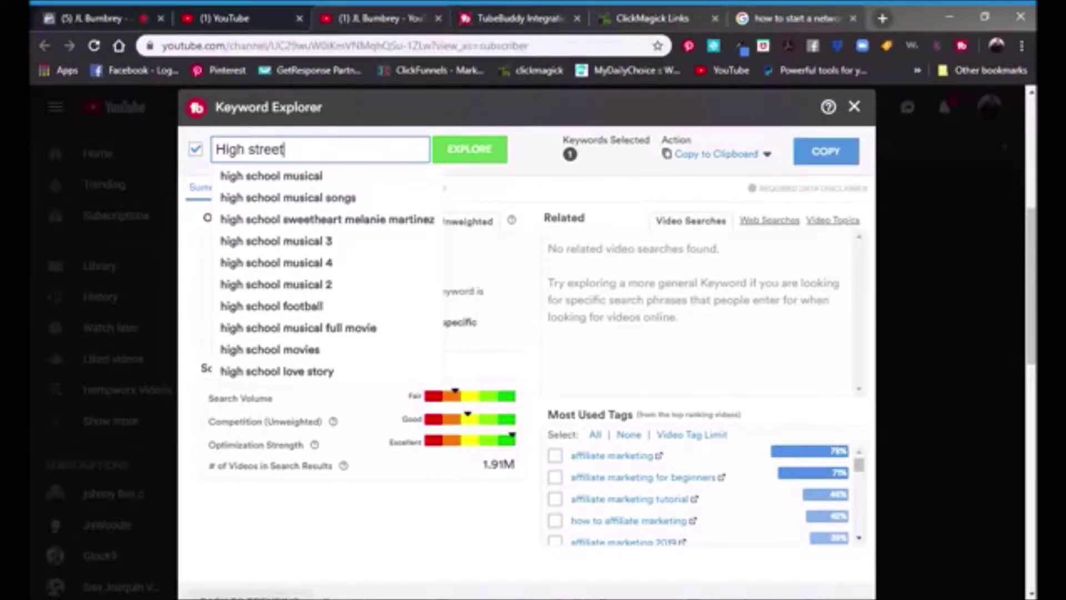
type(" f")
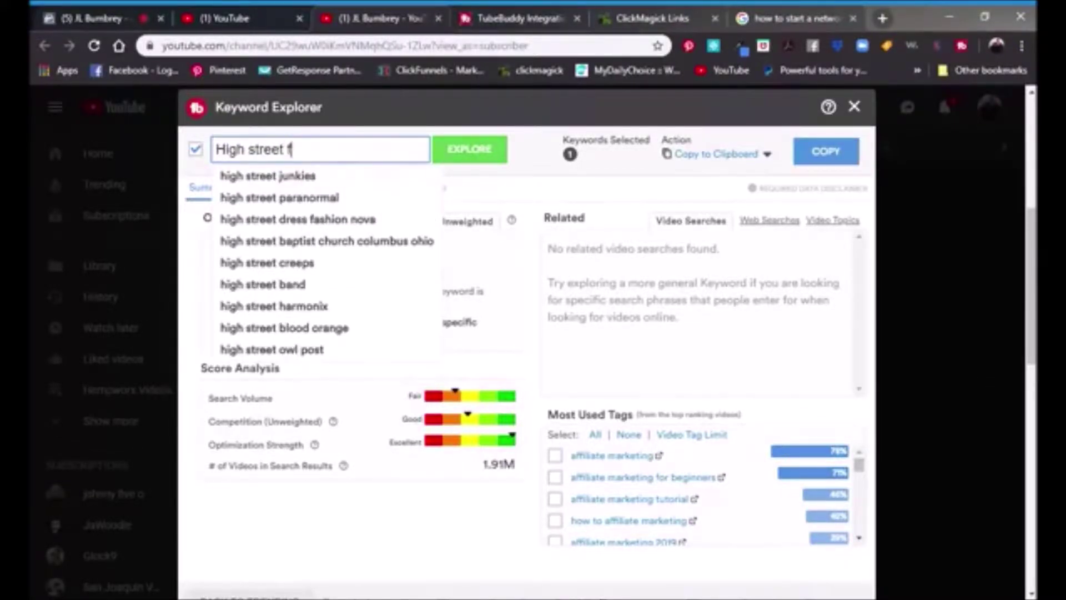
type("ac")
key("BackSpace")
type("shion")
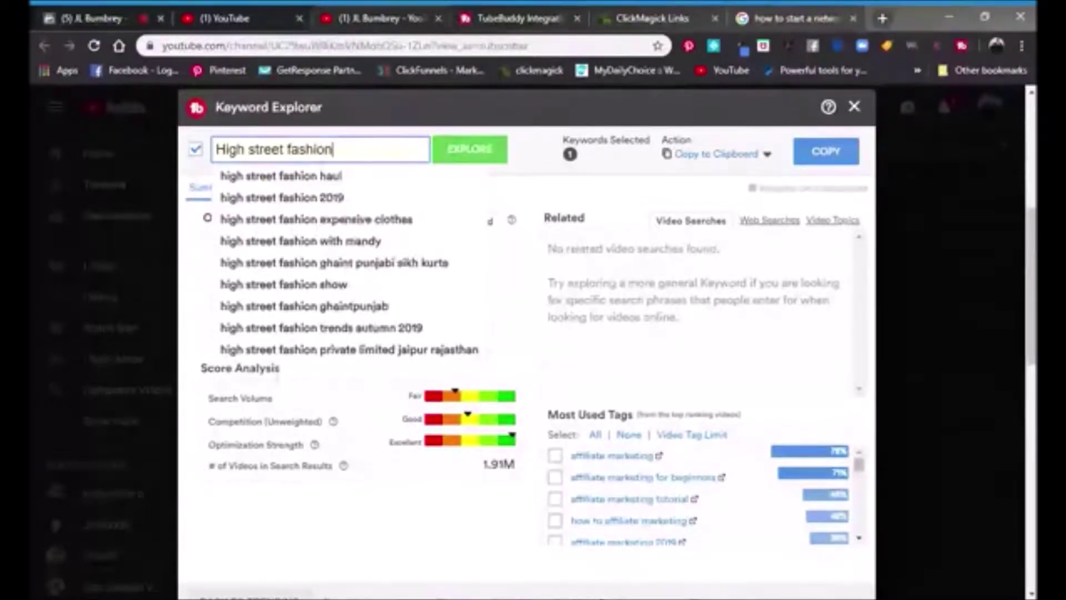
type(" ex")
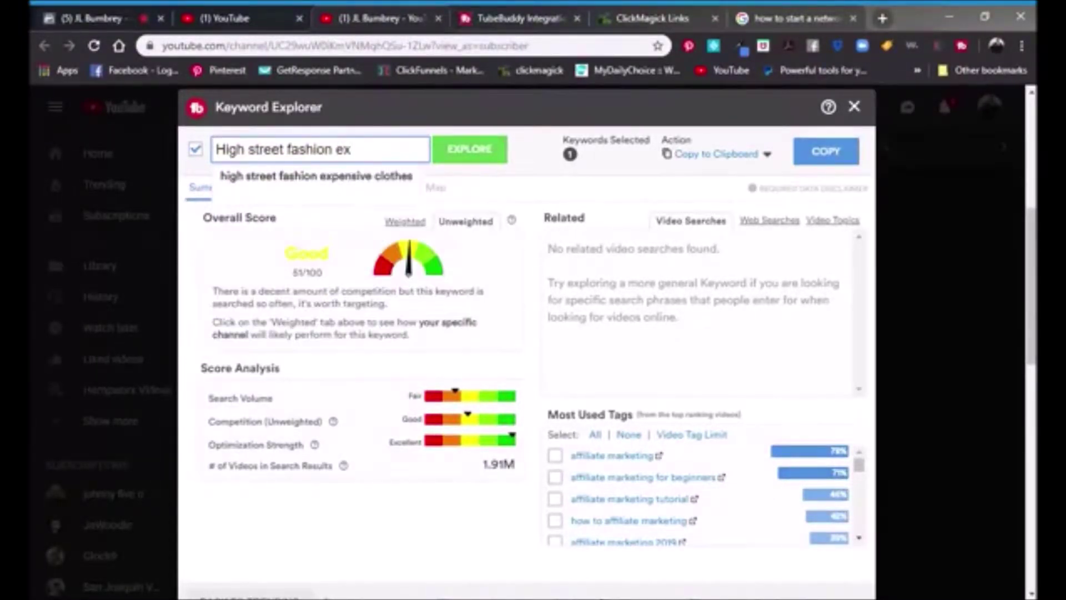
type("pensive clothes")
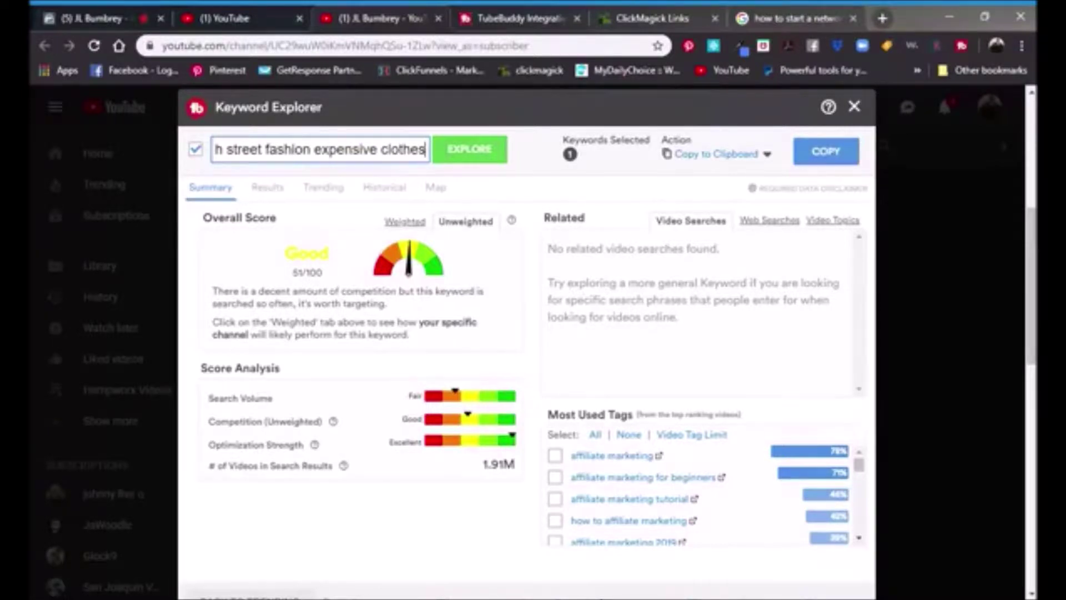
left_click(446, 159)
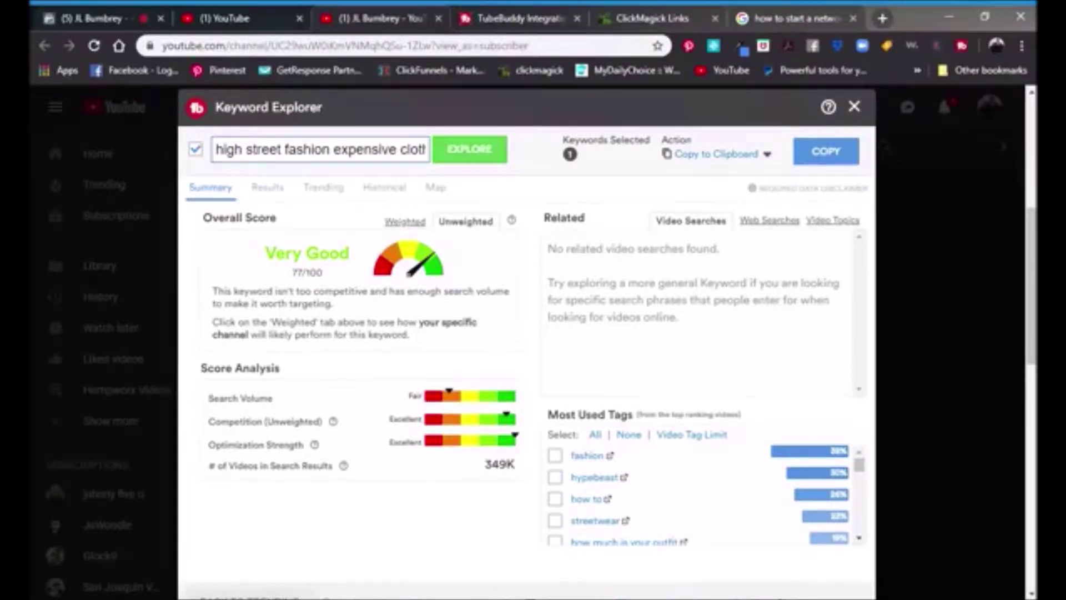
Close the Keyword Explorer and search YouTube for the recent query "how to start an affiliate marketing business online 2019".
left_click(857, 110)
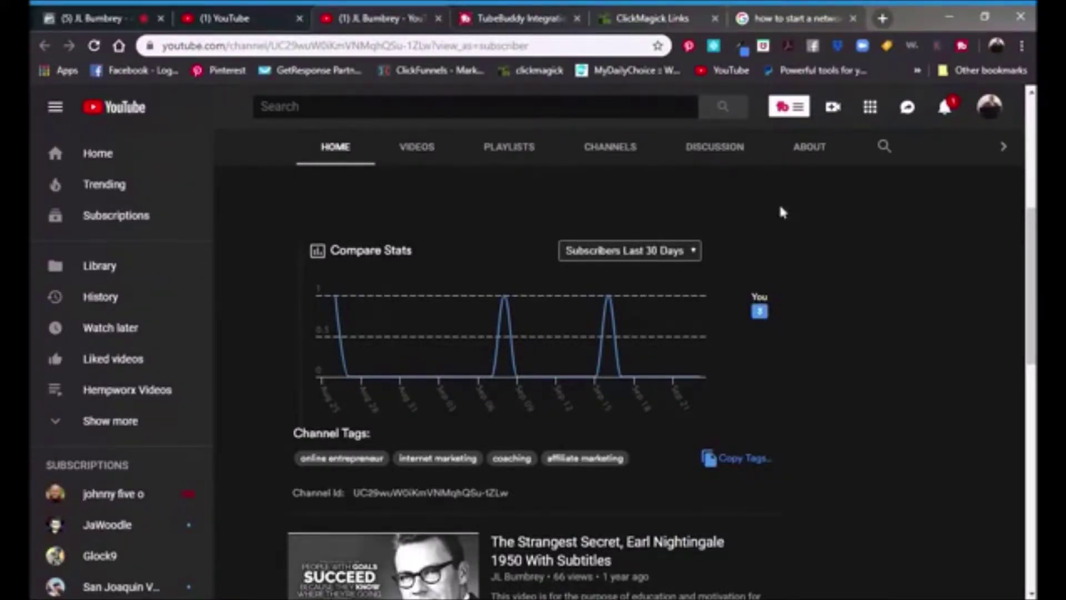
left_click(530, 107)
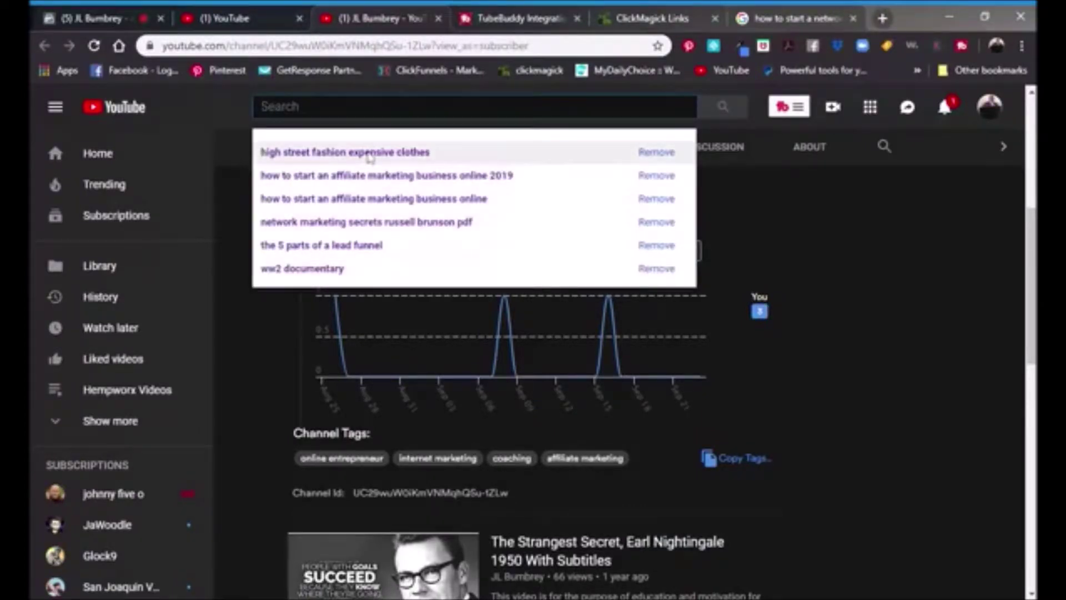
left_click(372, 177)
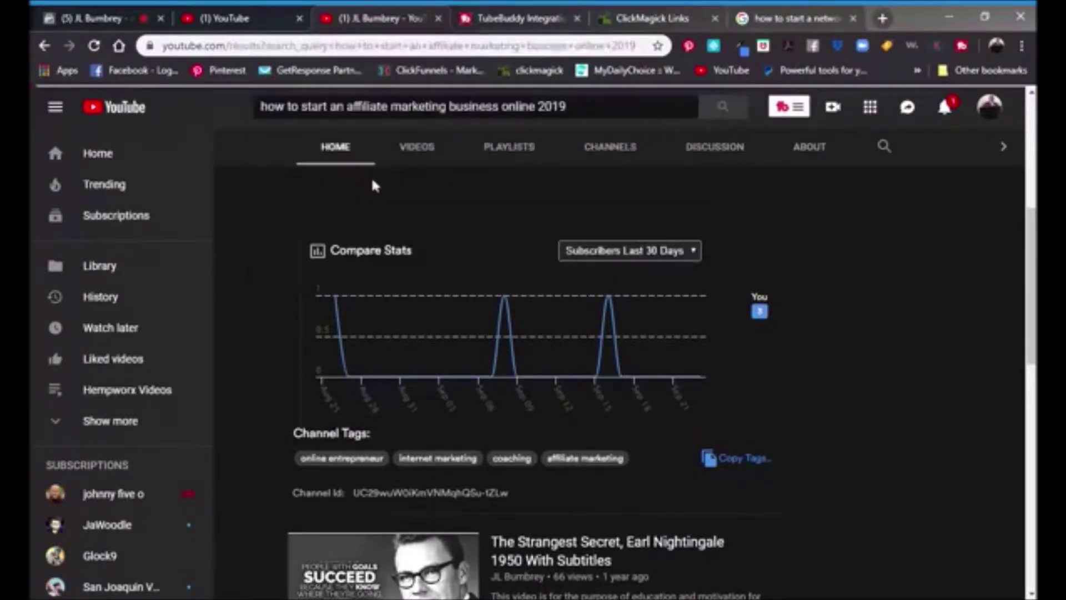
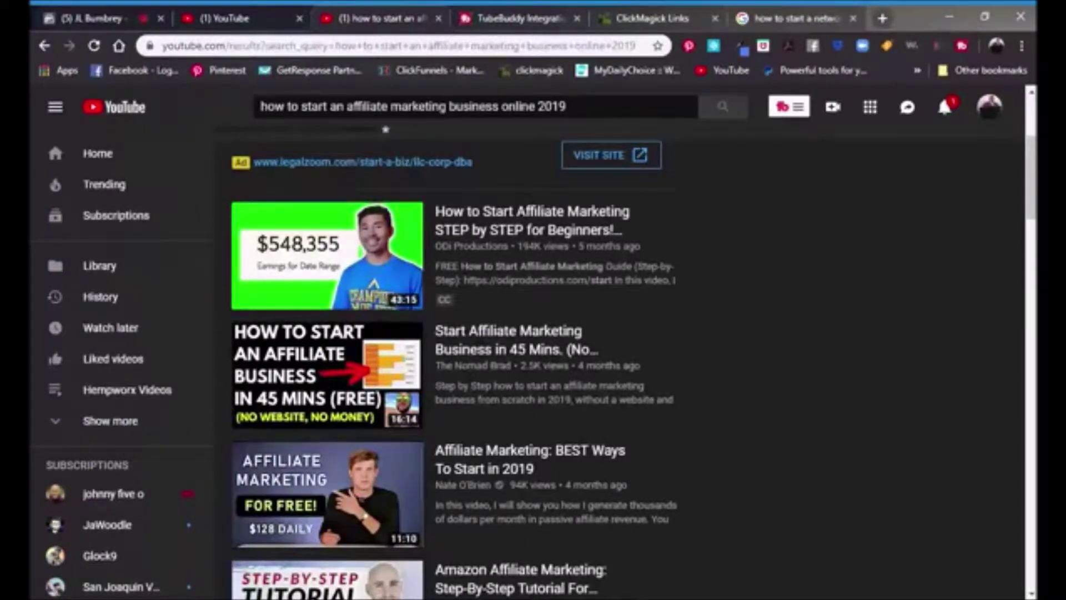
Open the search result "How to Start Affiliate Marketing STEP by STEP for Beginners! 2019" and pause its playback.
mouse_move(517, 286)
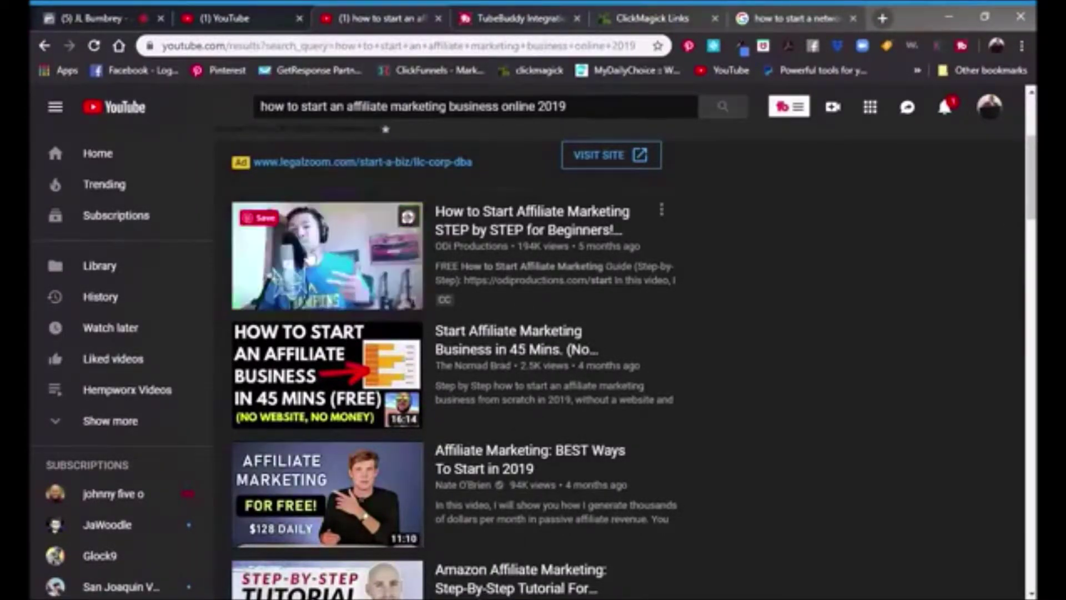
left_click(312, 251)
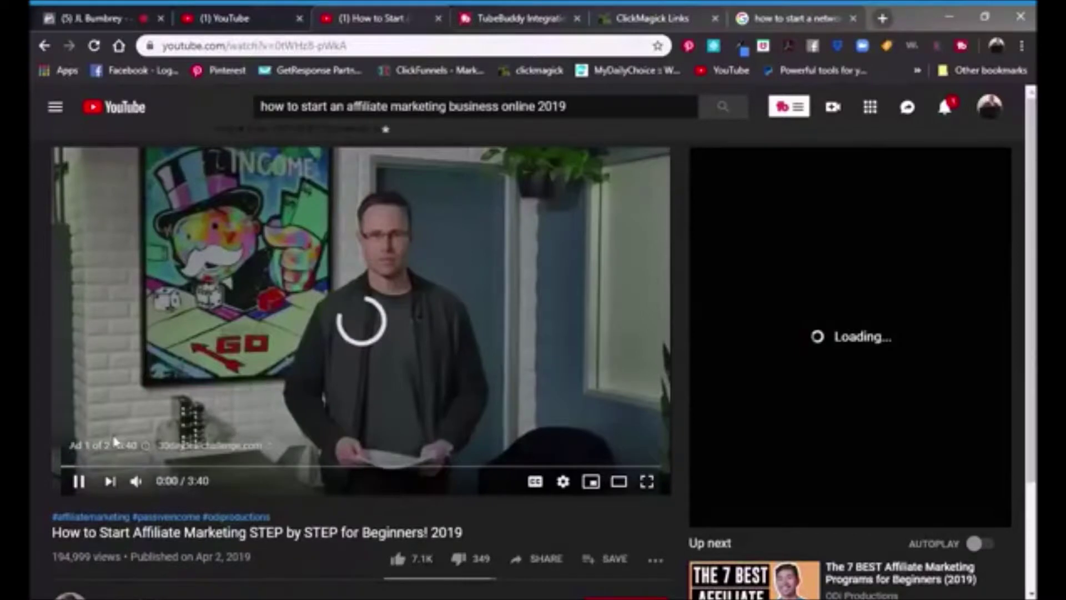
left_click(79, 482)
left_click(78, 482)
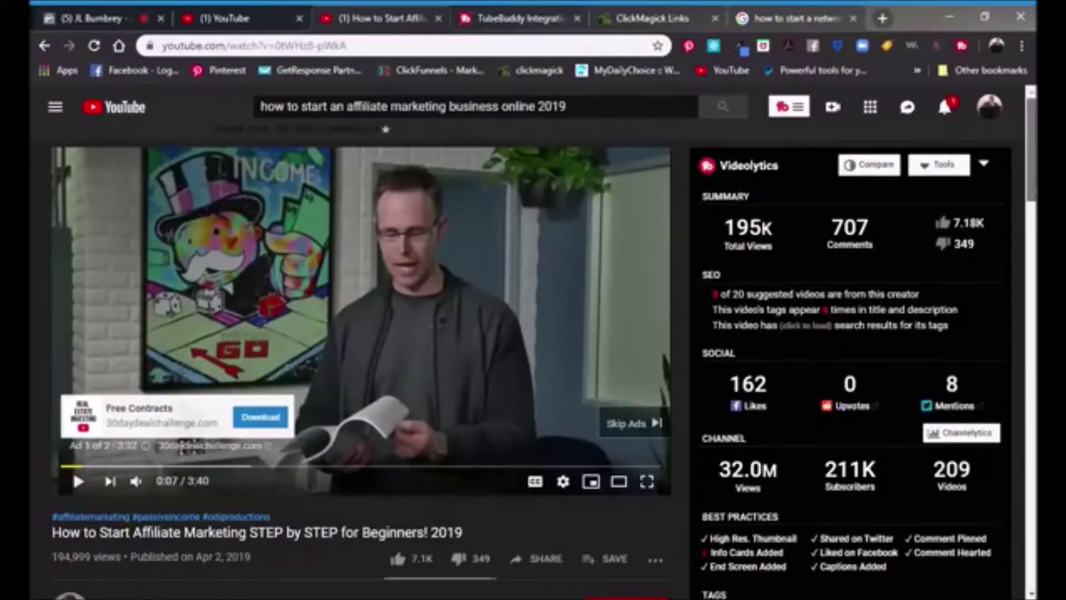
Show the search rankings of the video's tags in Videolytics and review them with the summary statistics.
scroll(1031, 222, "down", 1)
scroll(1031, 253, "down", 3)
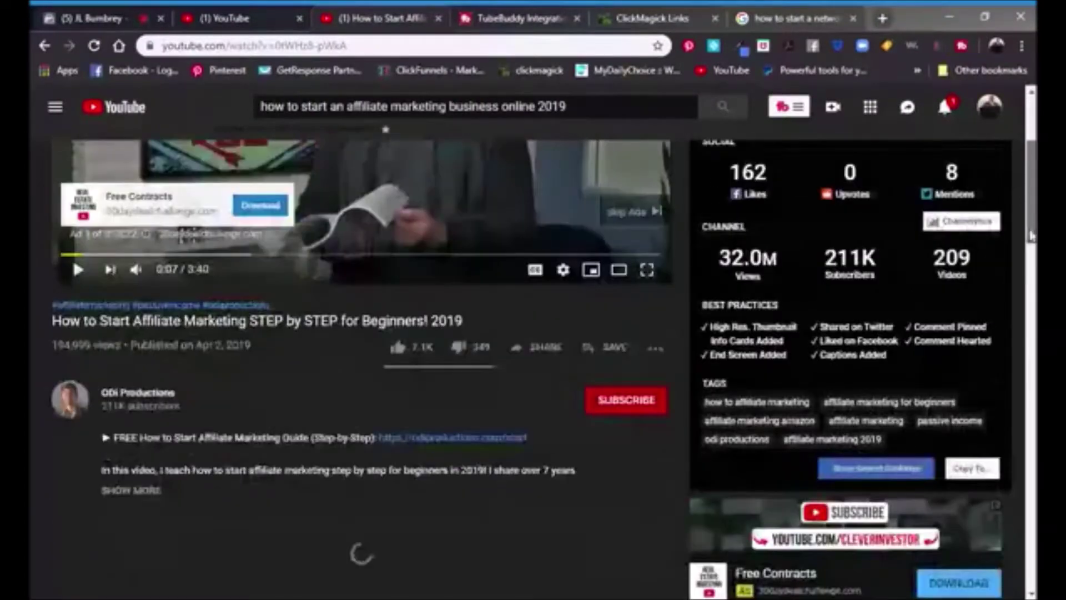
scroll(1030, 253, "down", 2)
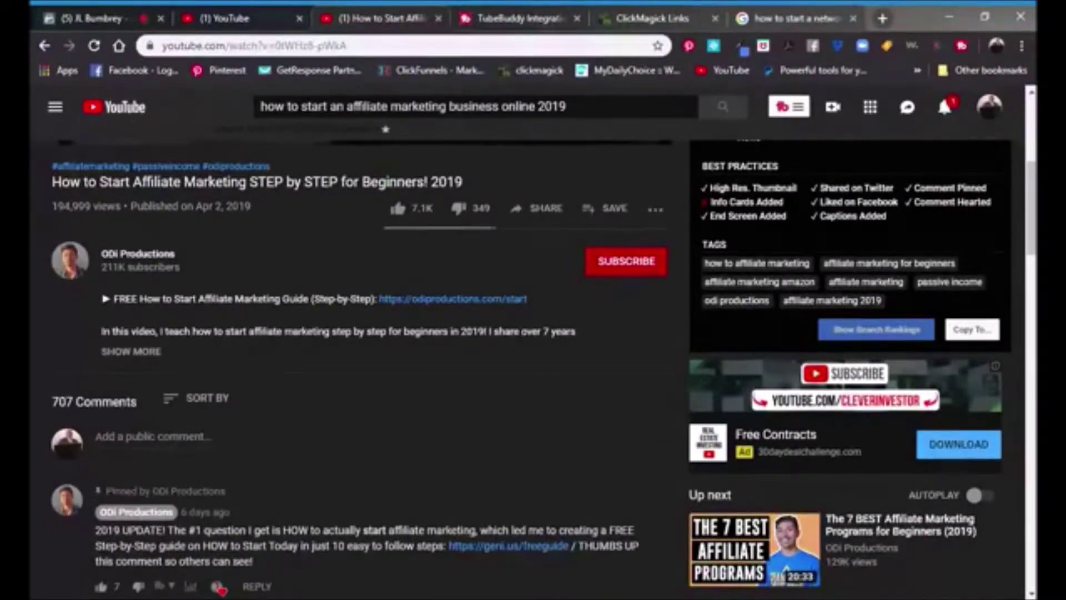
left_click(844, 335)
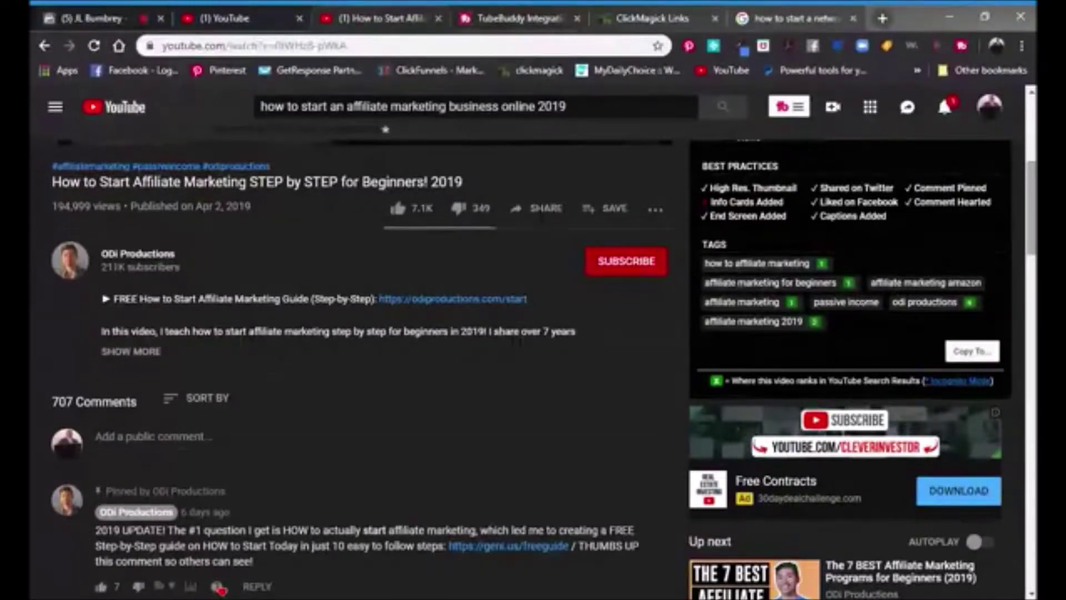
scroll(1032, 139, "up", 6)
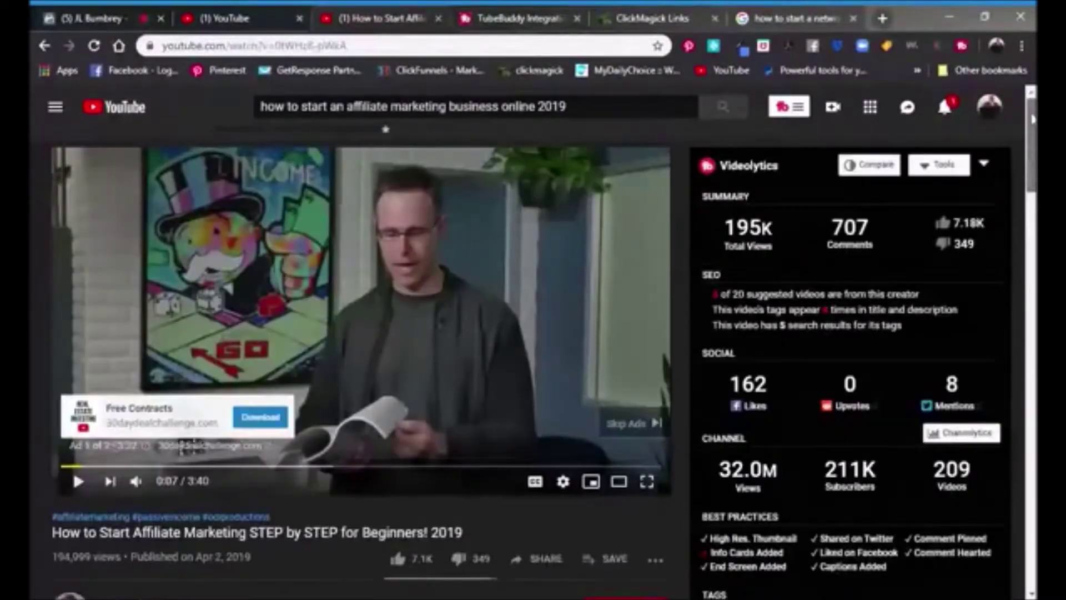
Switch to the TubeBuddy account page and look through the available integrations, from Patreon to Amazon Alexa.
left_click(508, 20)
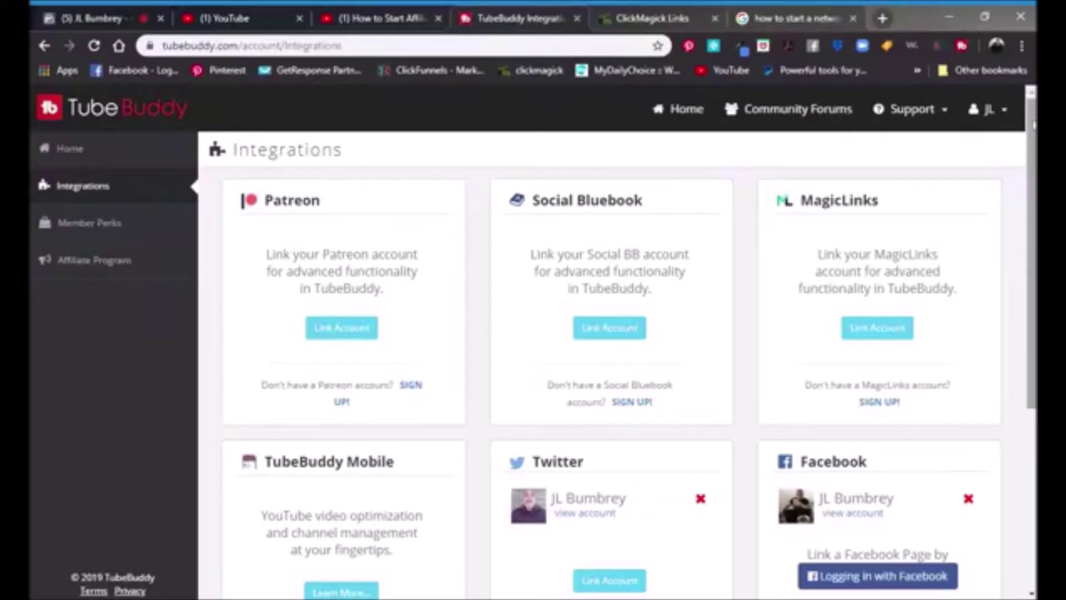
left_click_drag(1034, 125, 1033, 136)
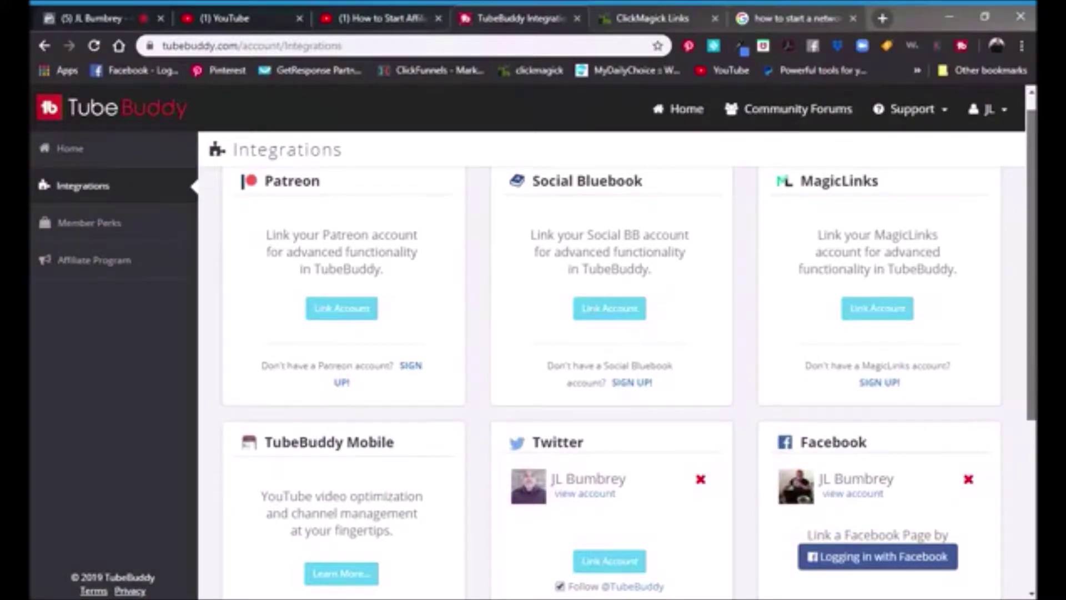
scroll(630, 366, "down", 3)
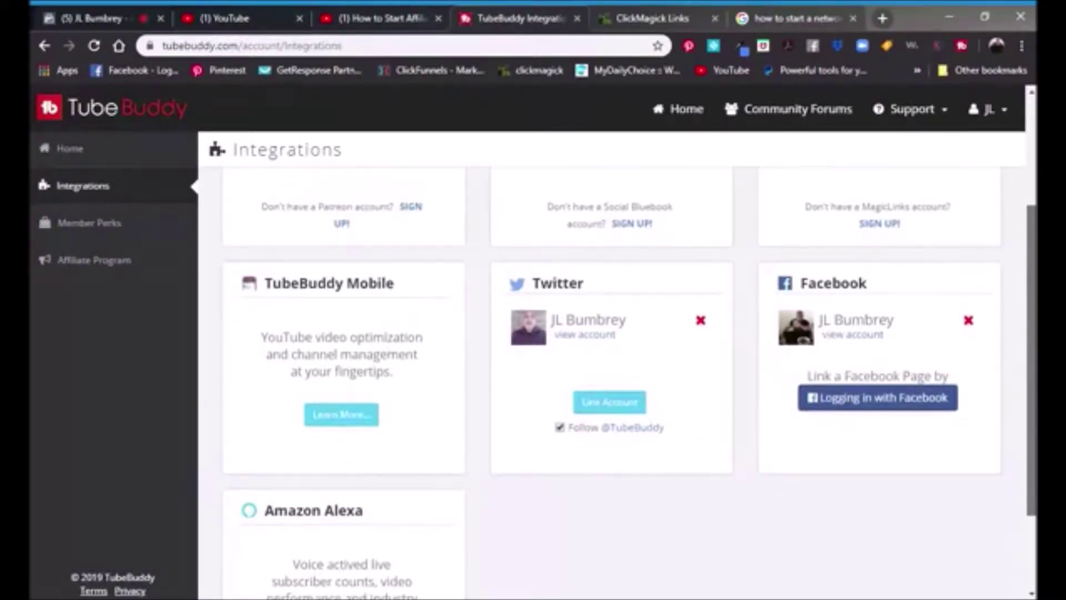
scroll(630, 372, "down", 2)
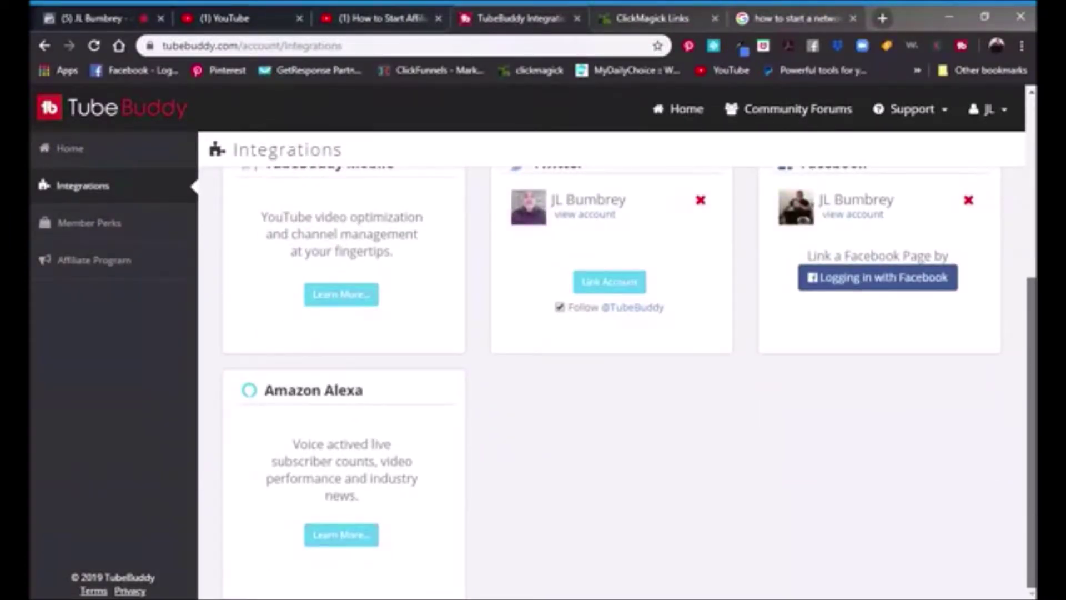
scroll(1028, 122, "up", 5)
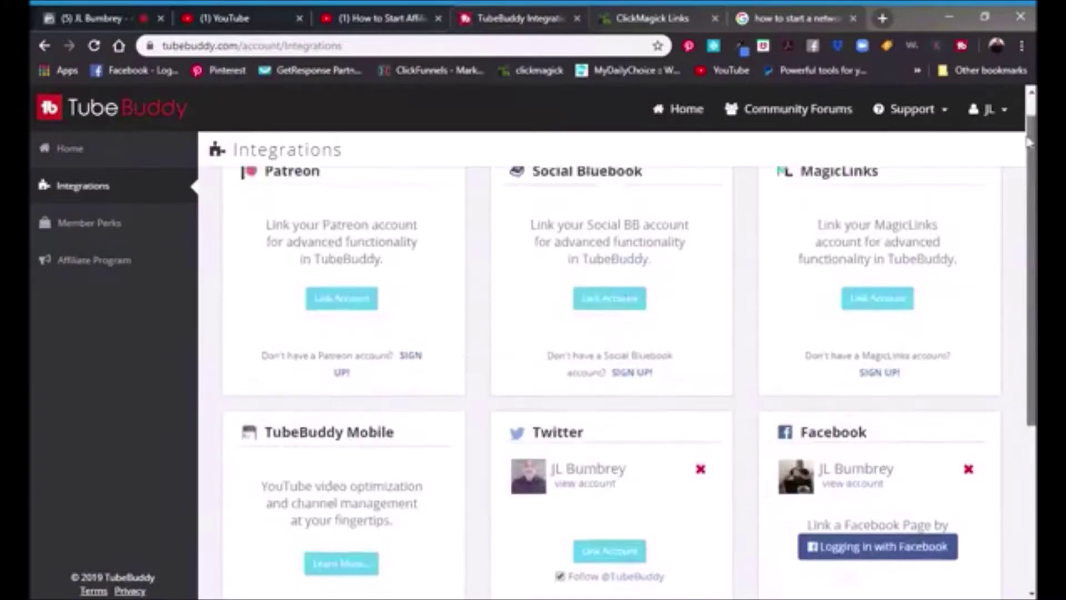
Open TubeBuddy's Member Perks and look through all the offers for paid licences down to Filmora 9 and Epidemic Sound.
left_click(83, 225)
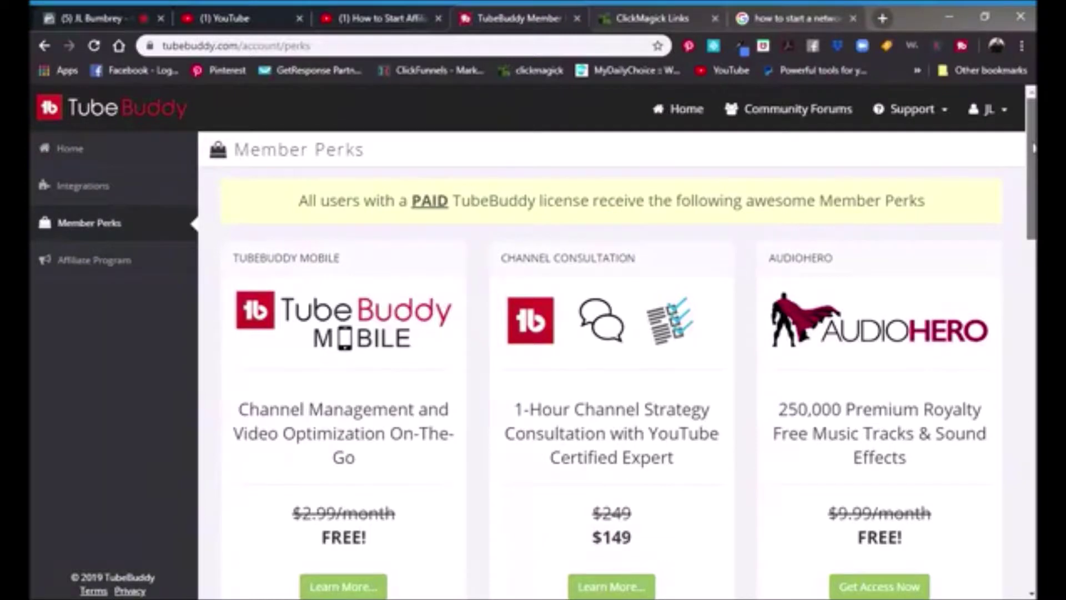
scroll(1033, 148, "down", 2)
scroll(630, 358, "up", 1)
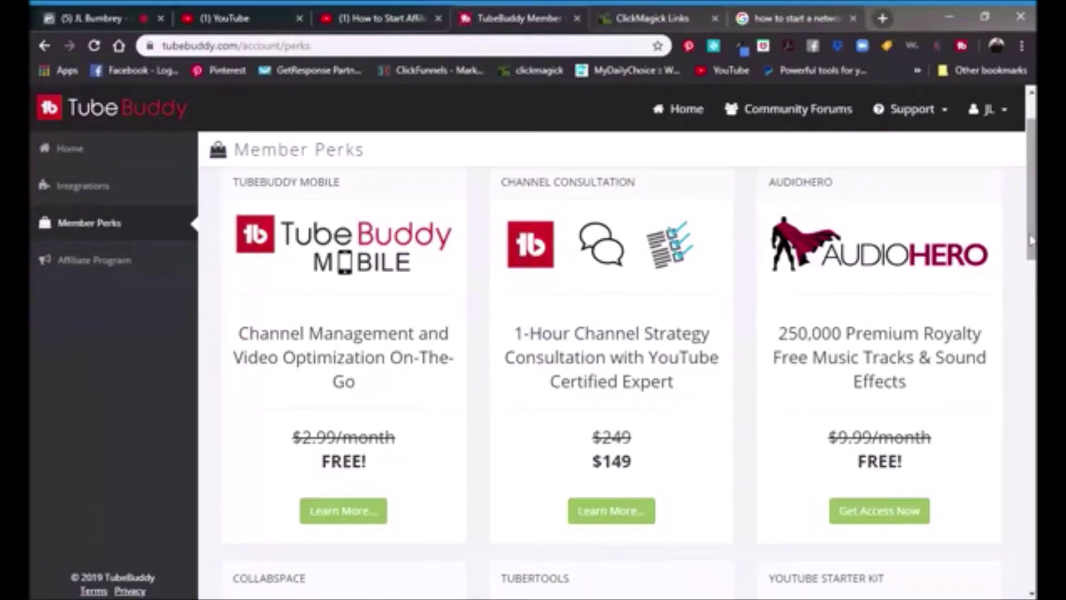
left_click_drag(1031, 240, 1031, 434)
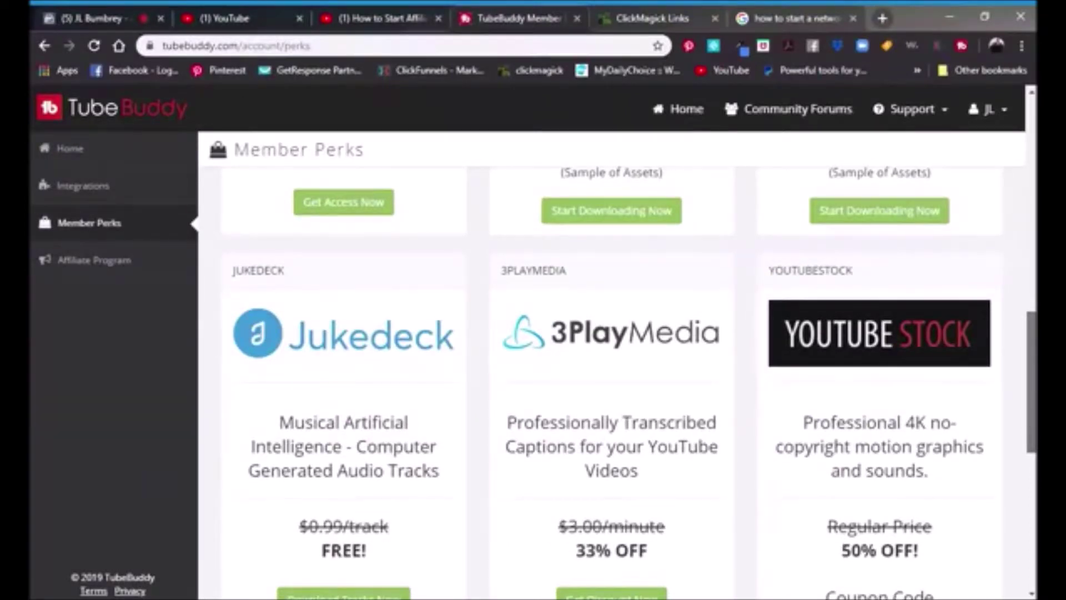
scroll(631, 378, "down", 3)
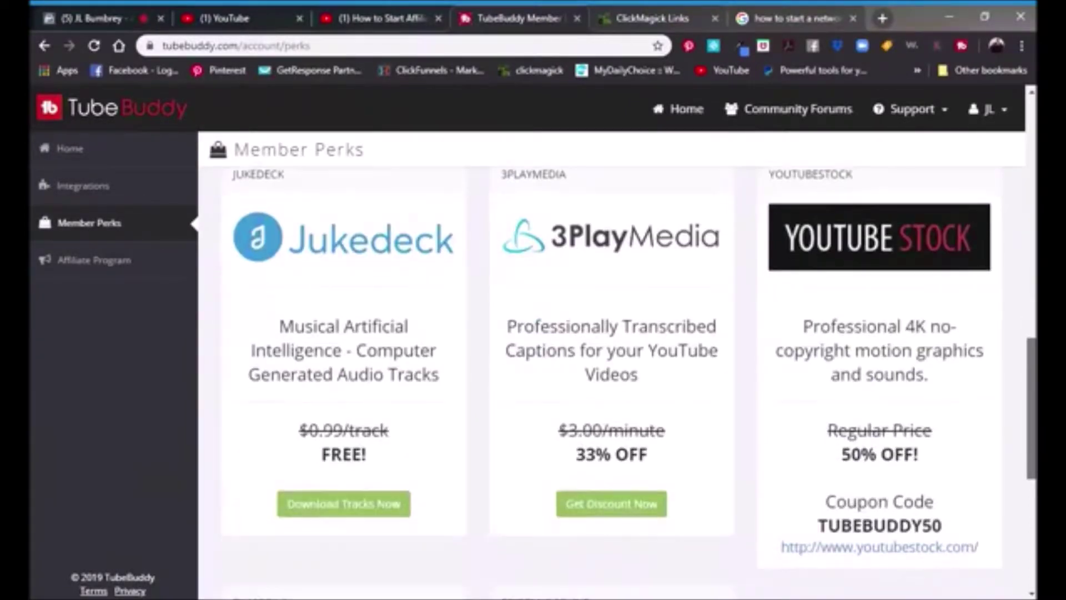
scroll(629, 383, "down", 1)
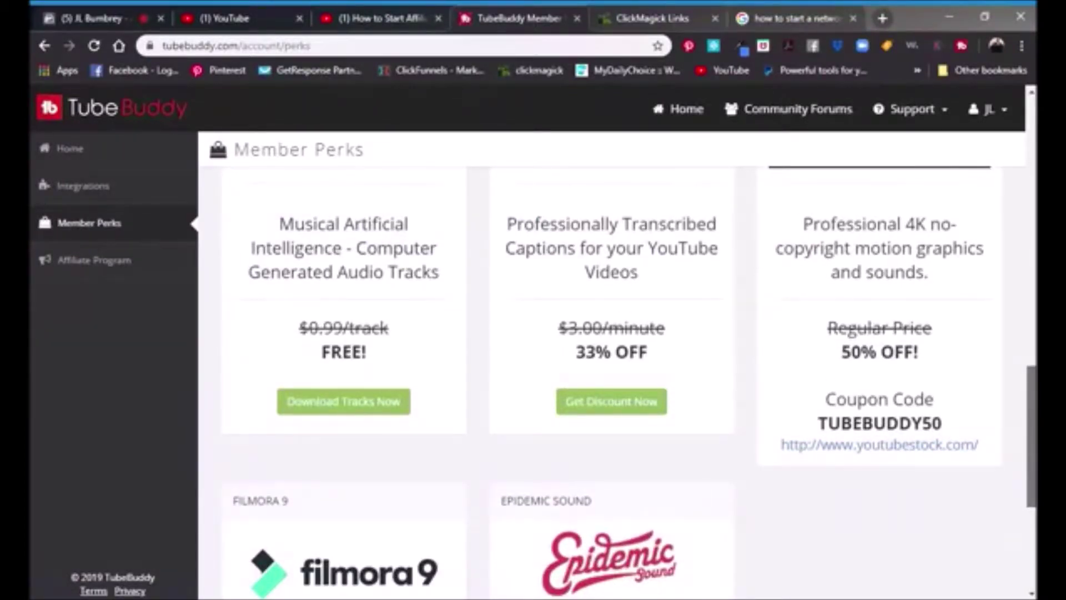
scroll(629, 383, "down", 3)
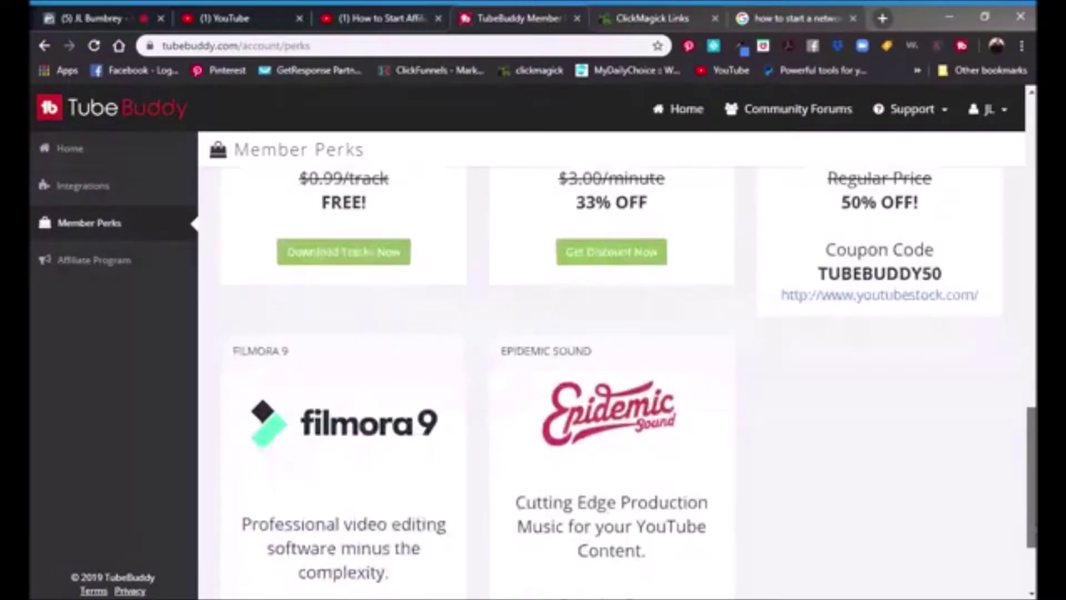
scroll(630, 383, "down", 1)
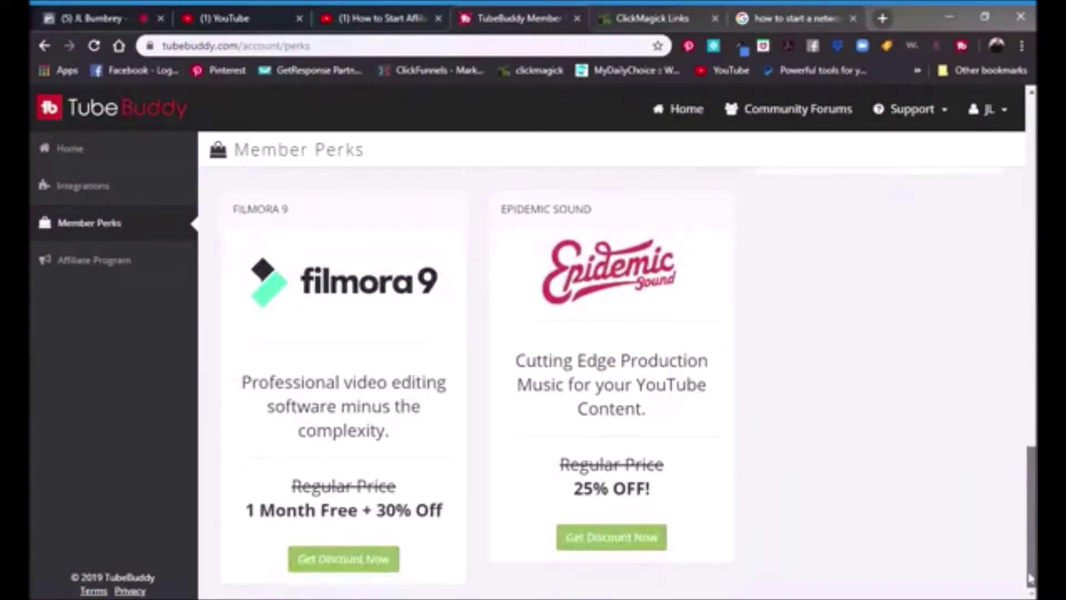
scroll(629, 383, "up", 3)
scroll(630, 383, "up", 15)
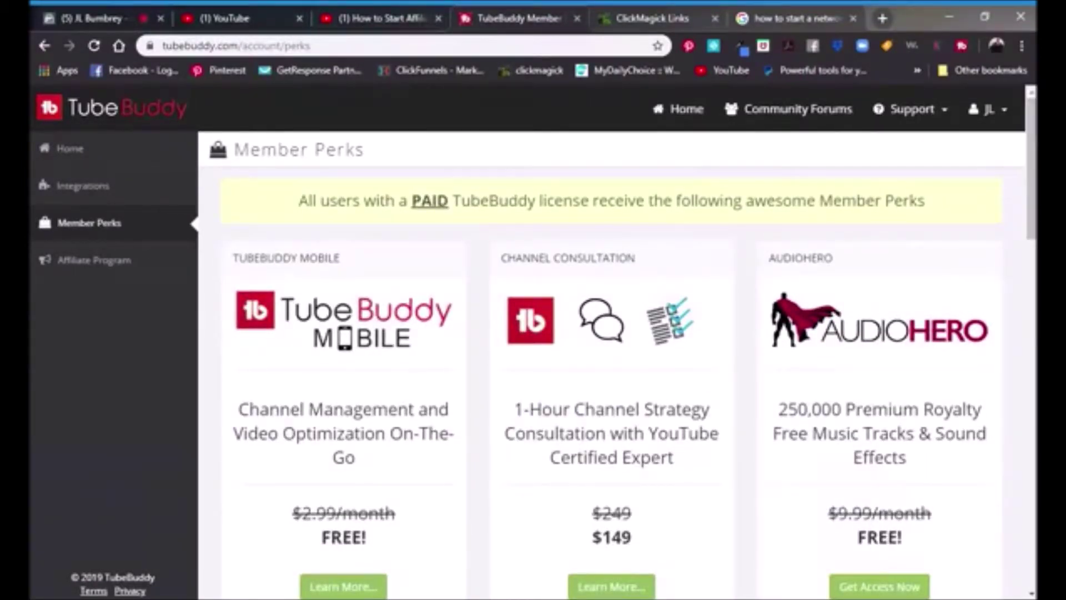
Return to the YouTube video page and go to the signed-in account's own channel.
left_click(239, 18)
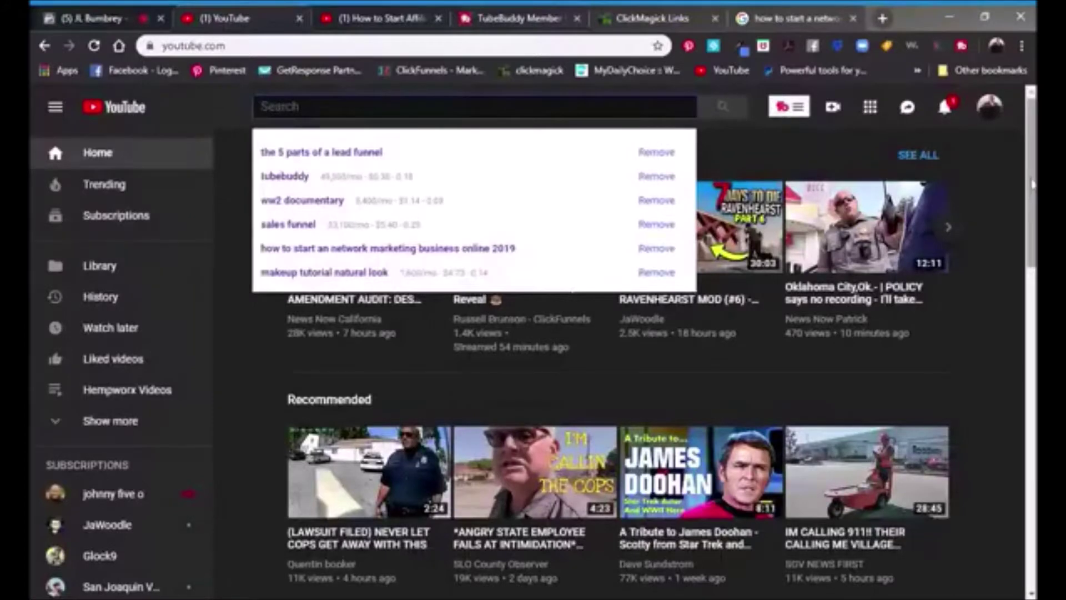
left_click(383, 19)
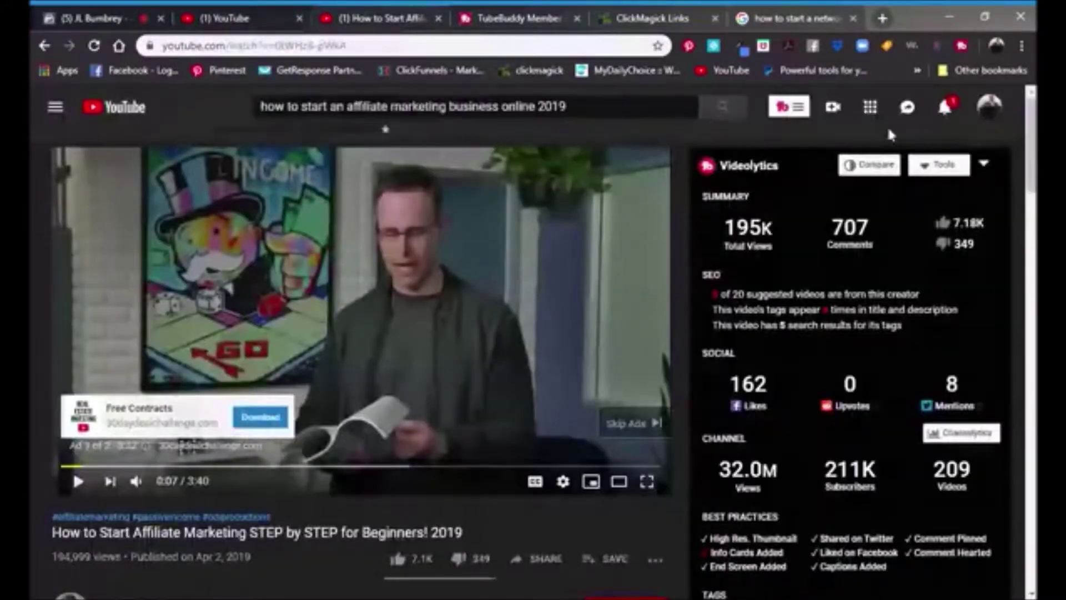
left_click(986, 109)
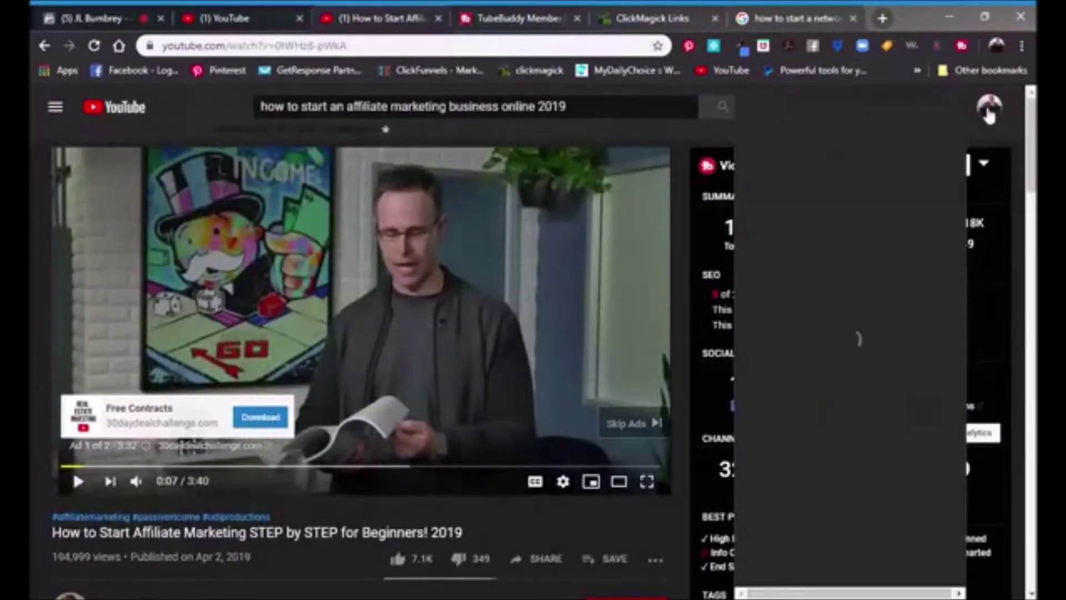
left_click(838, 193)
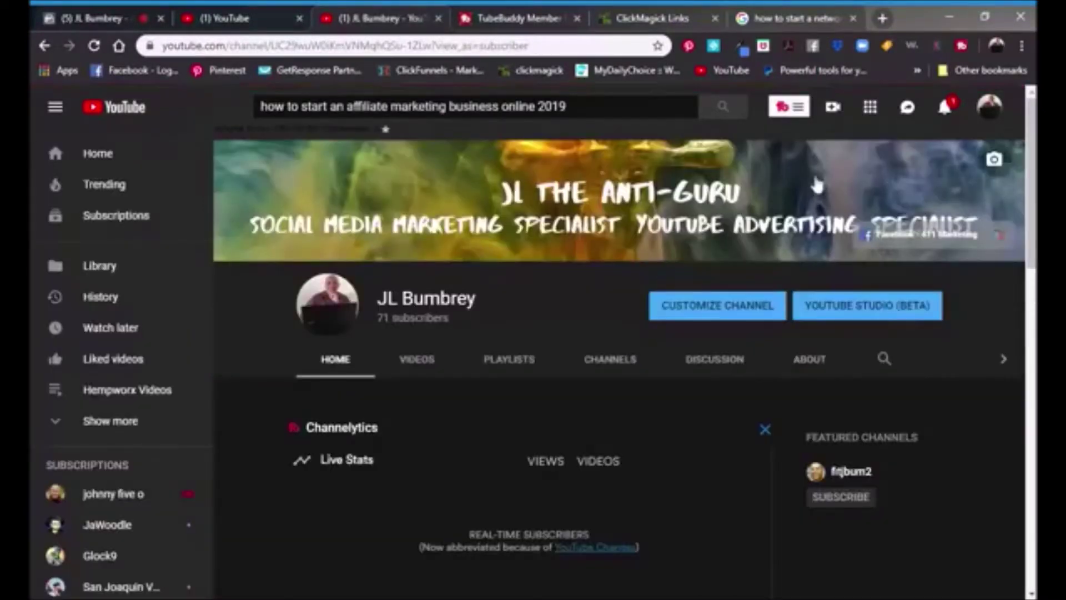
Open the TubeBuddy menu on the channel page, look through its popular tools and features, and close it.
left_click(791, 114)
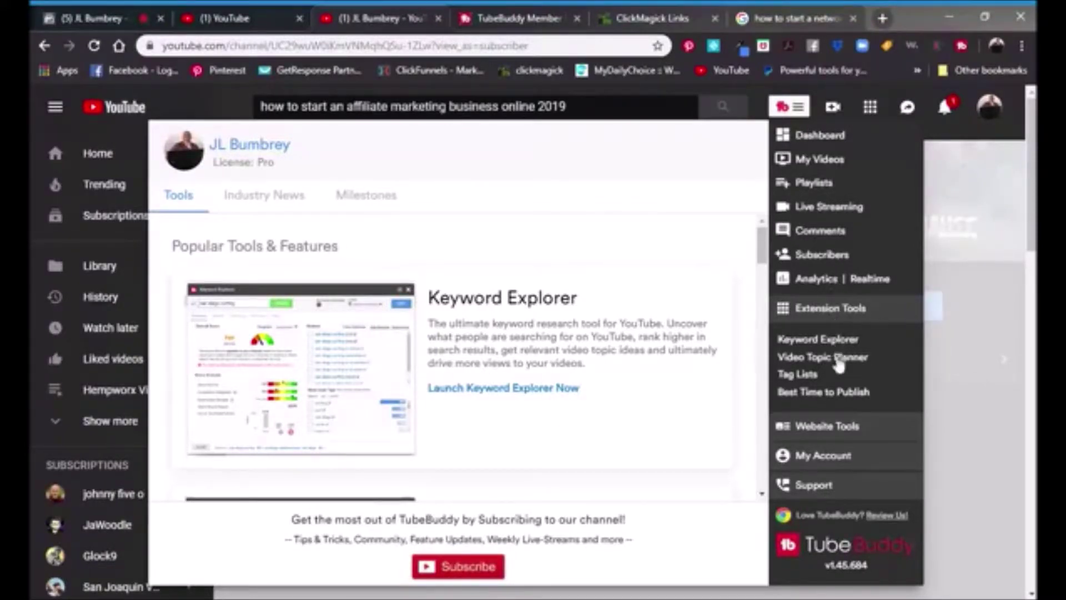
scroll(697, 350, "down", 8)
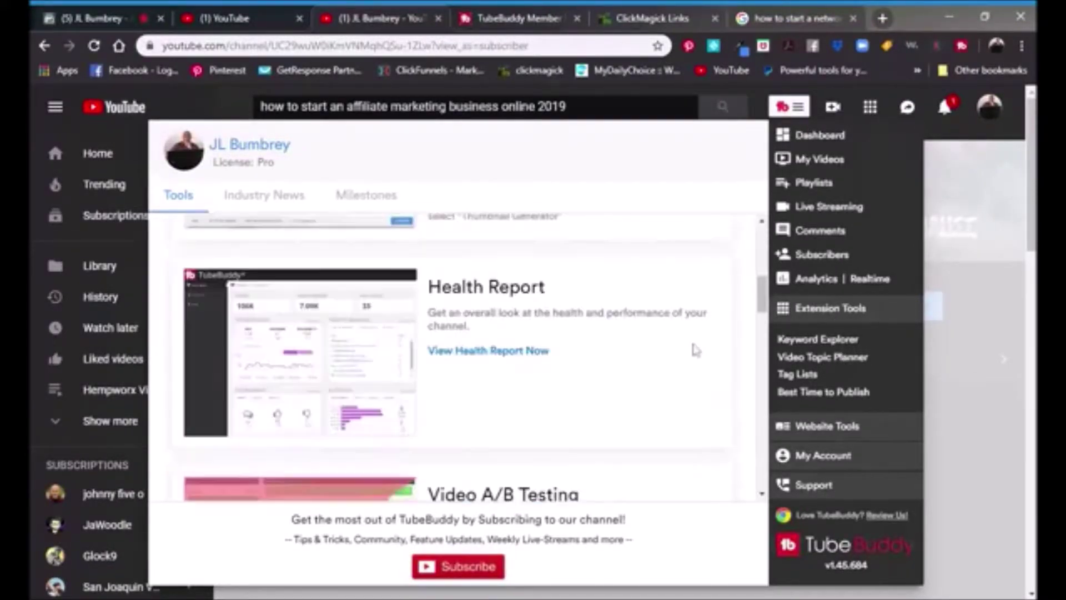
scroll(697, 349, "up", 8)
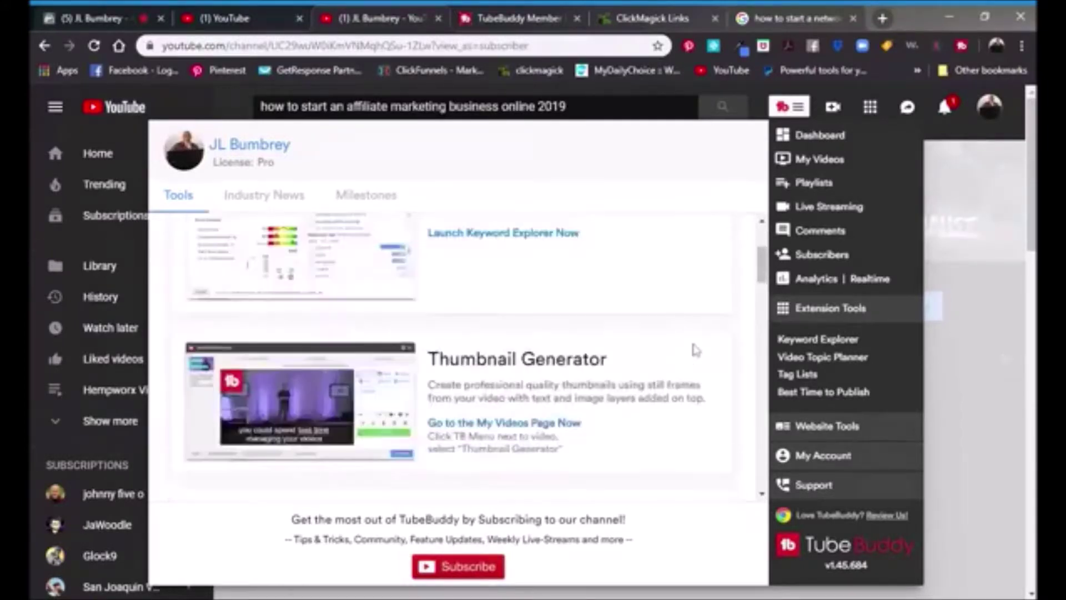
left_click(801, 111)
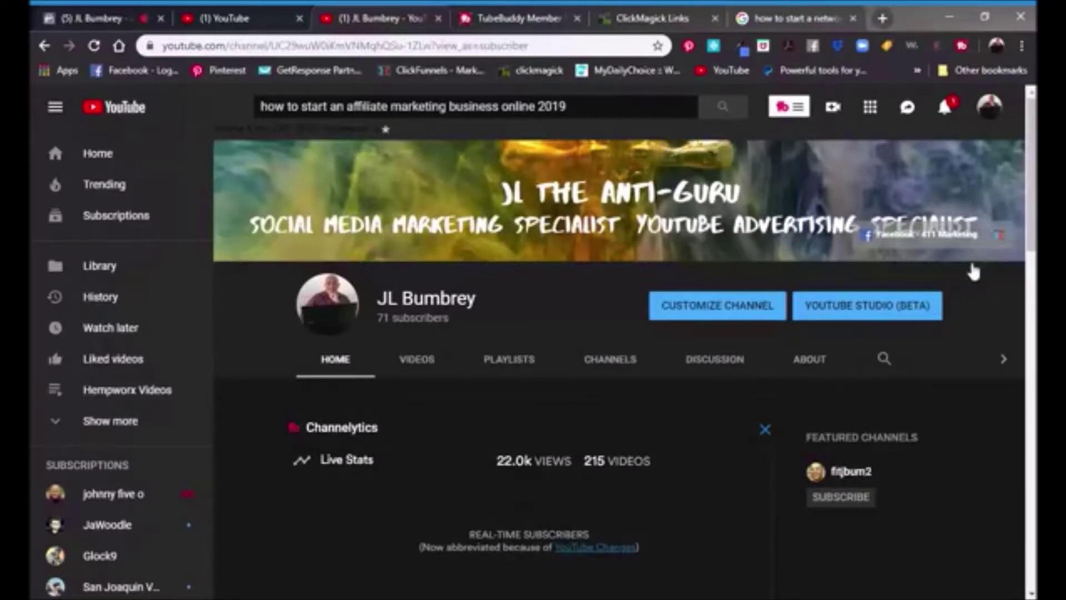
Look over the channel's uploads and open the channel's video list in YouTube Studio (Beta).
scroll(994, 167, "down", 3)
scroll(435, 252, "down", 12)
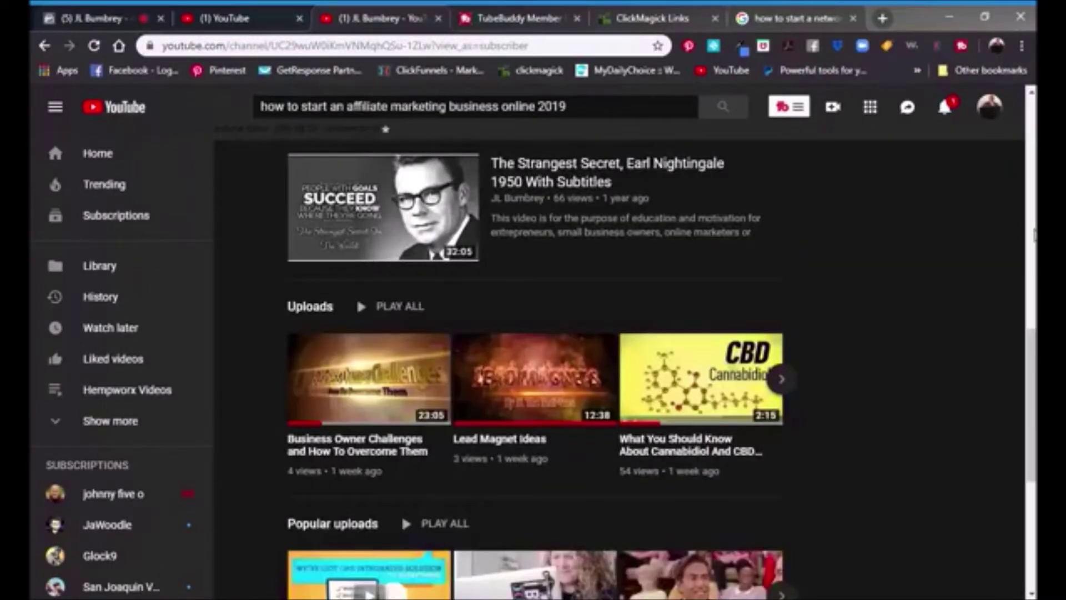
scroll(533, 367, "down", 2)
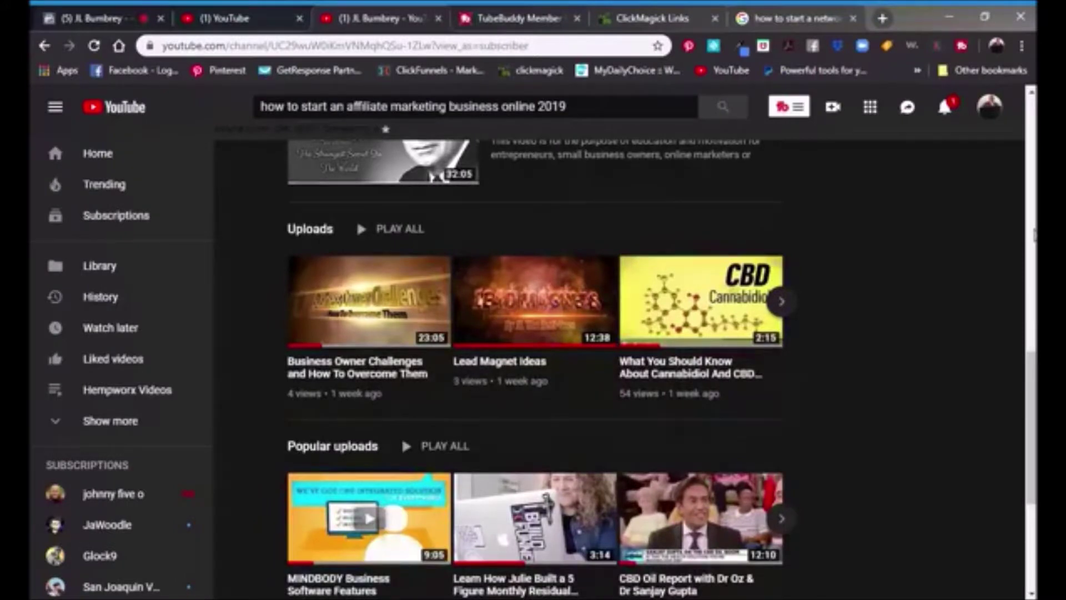
scroll(980, 192, "up", 10)
scroll(979, 192, "up", 3)
left_click(831, 311)
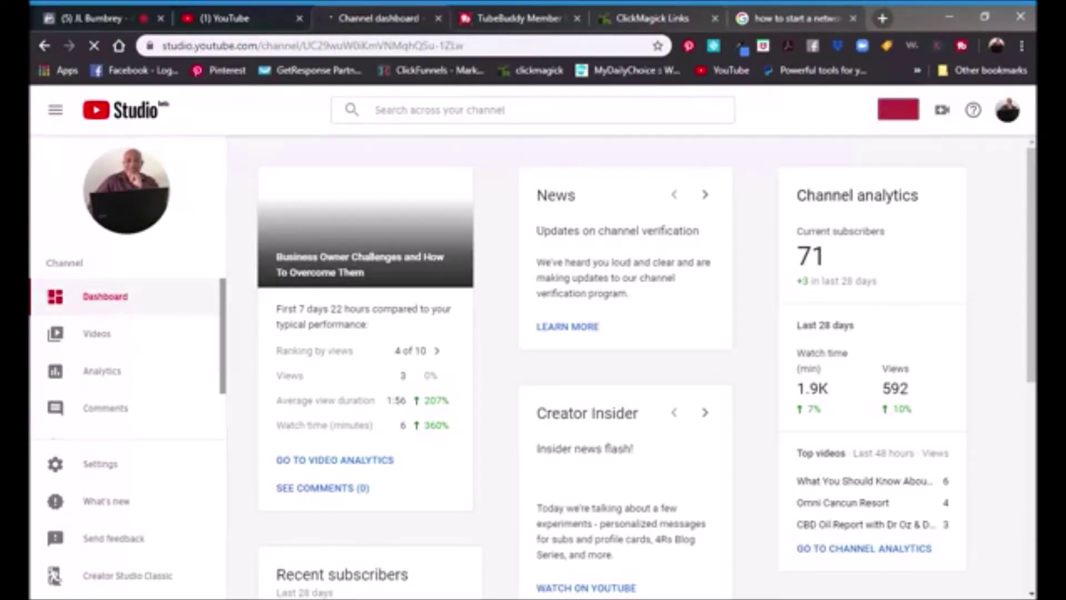
left_click(93, 339)
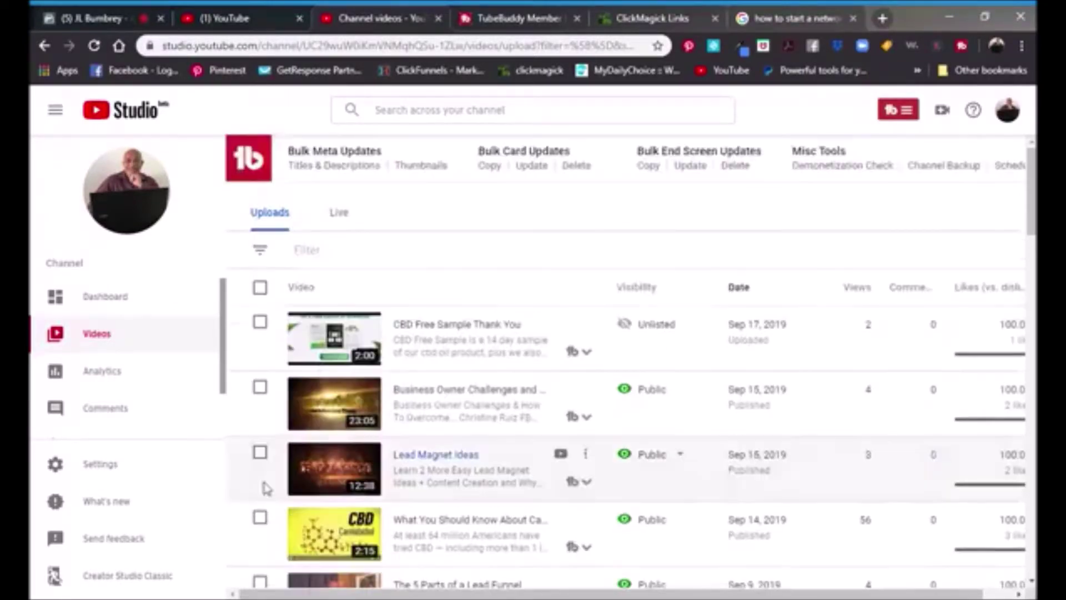
Open the details of the uploaded video "The 5 Parts of a Lead Funnel" and view its description, thumbnails and tags.
scroll(265, 488, "down", 1)
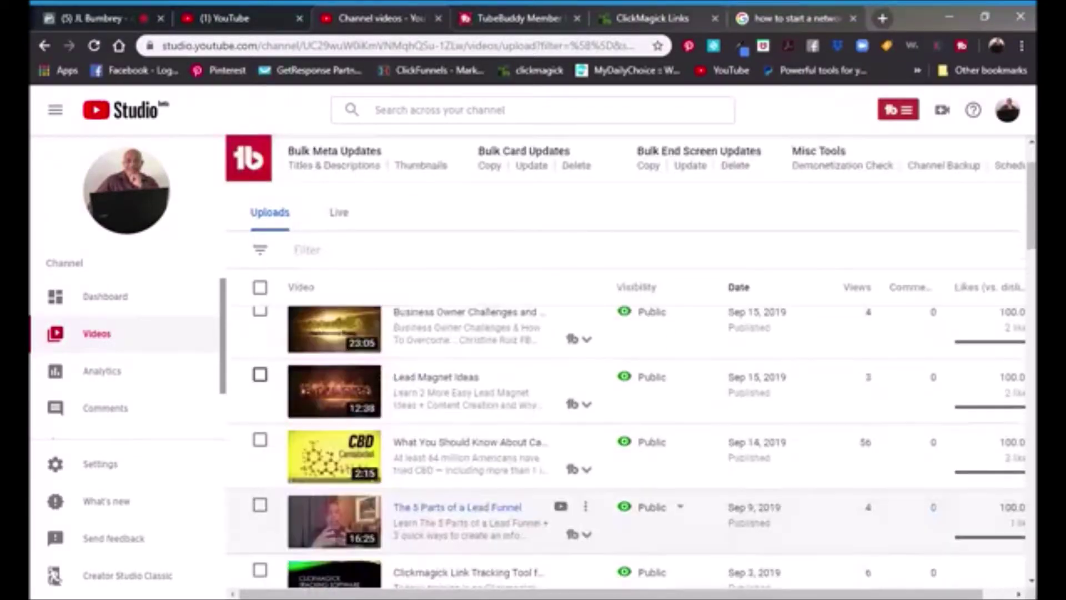
left_click(454, 513)
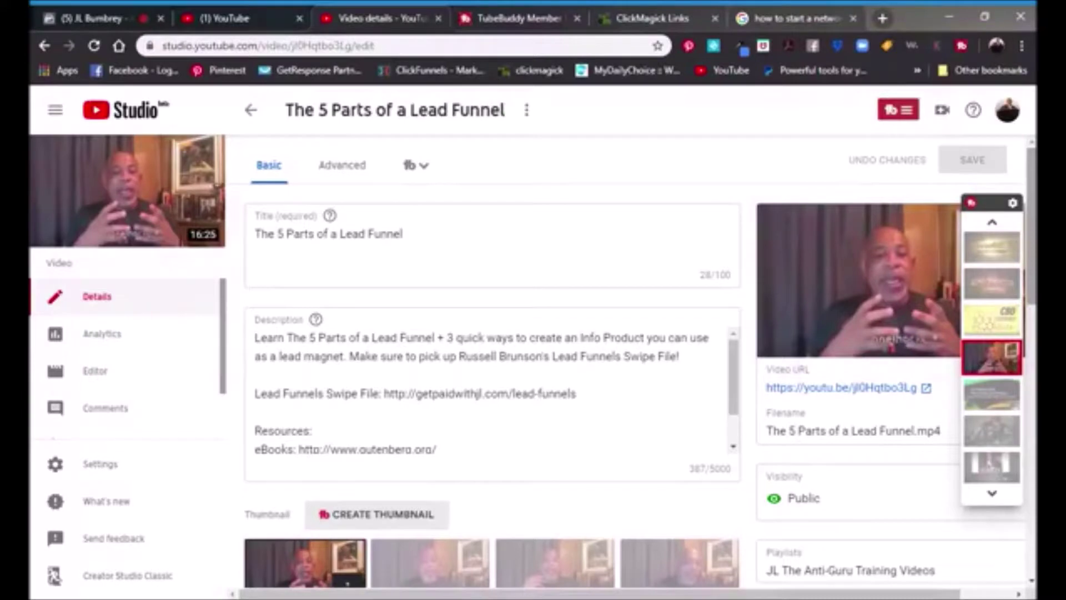
scroll(1031, 191, "down", 2)
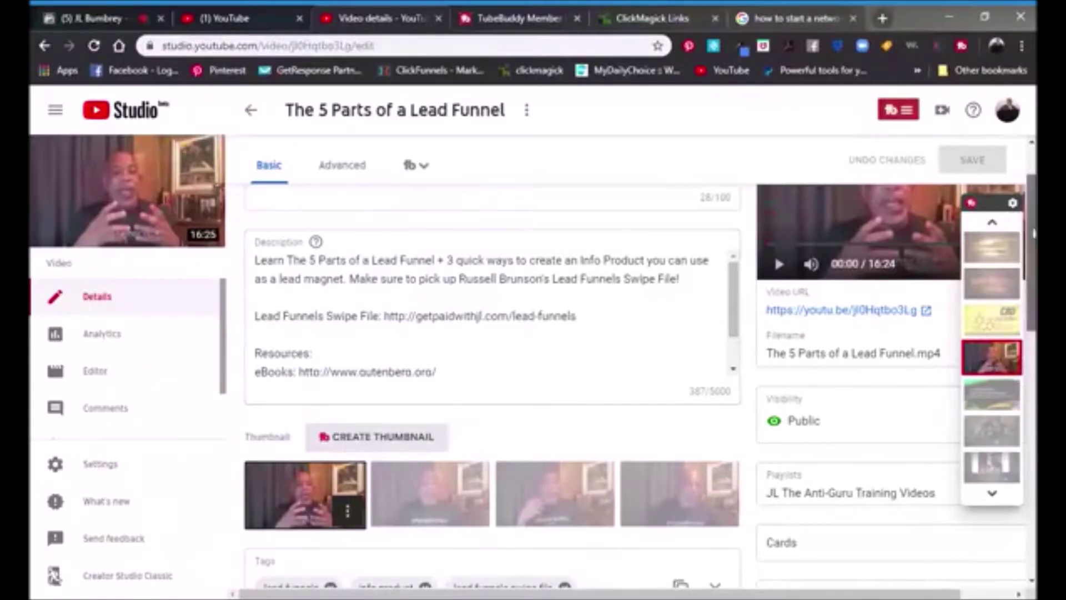
Examine the video's tags, TubeBuddy's tag tools, the recommended tags and the best practices checklist on the details page.
scroll(1027, 261, "down", 5)
scroll(638, 333, "down", 2)
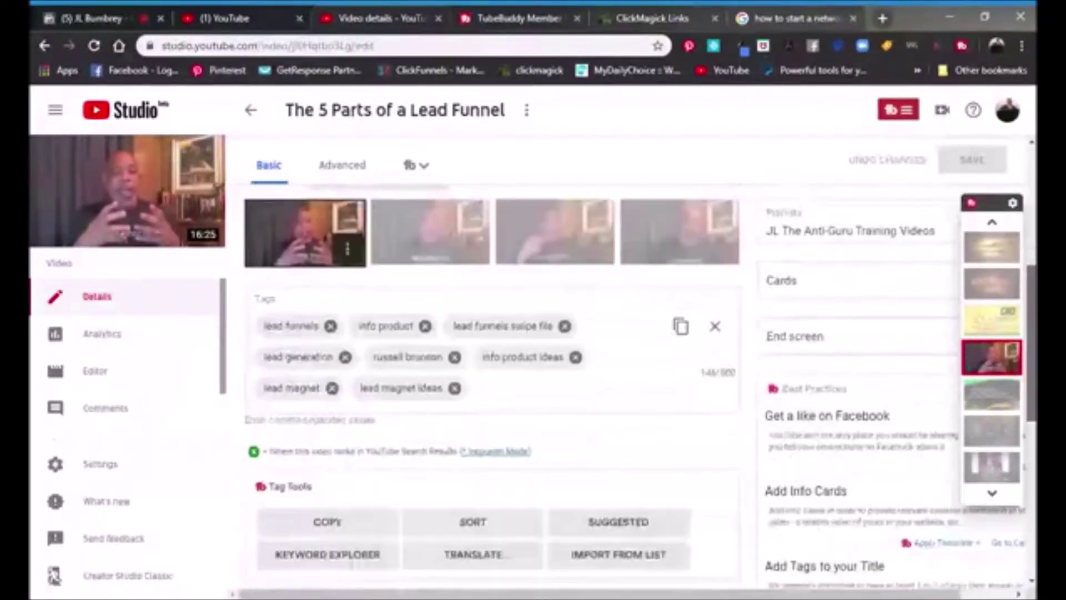
scroll(638, 333, "down", 5)
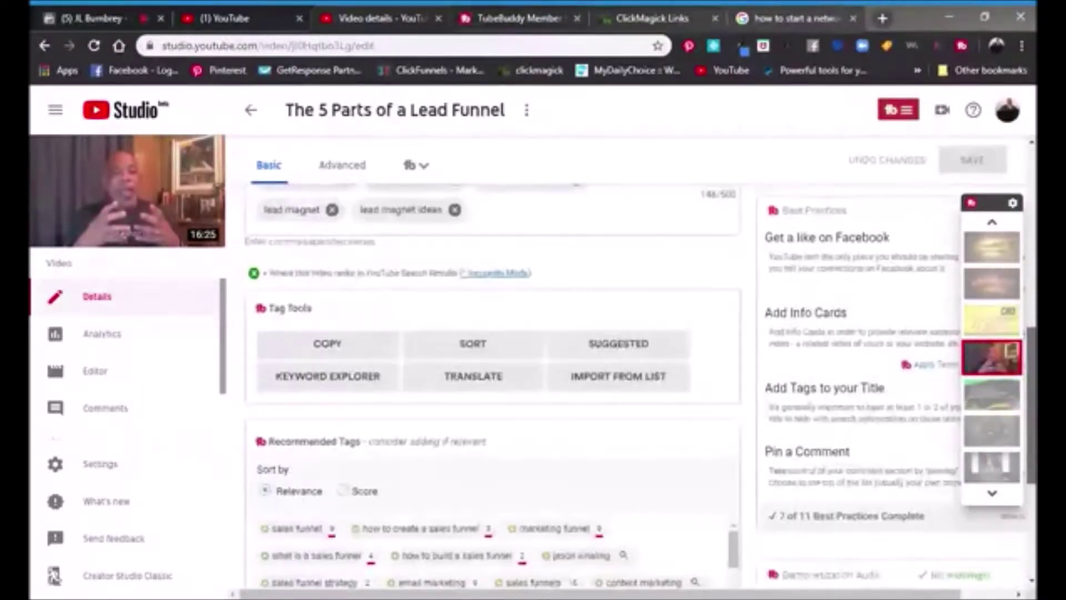
scroll(639, 333, "down", 2)
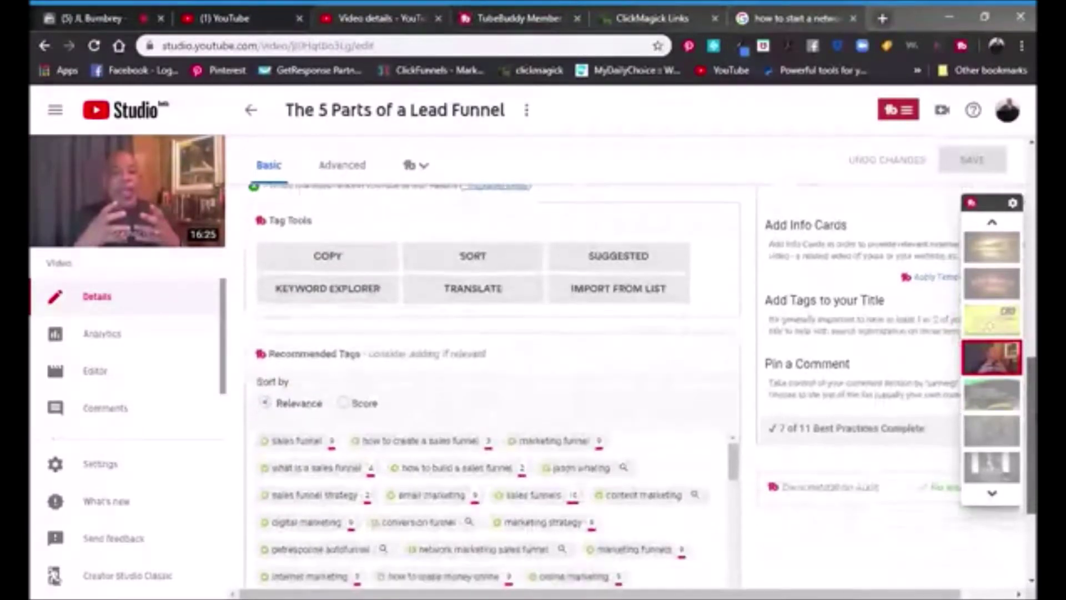
scroll(936, 405, "down", 1)
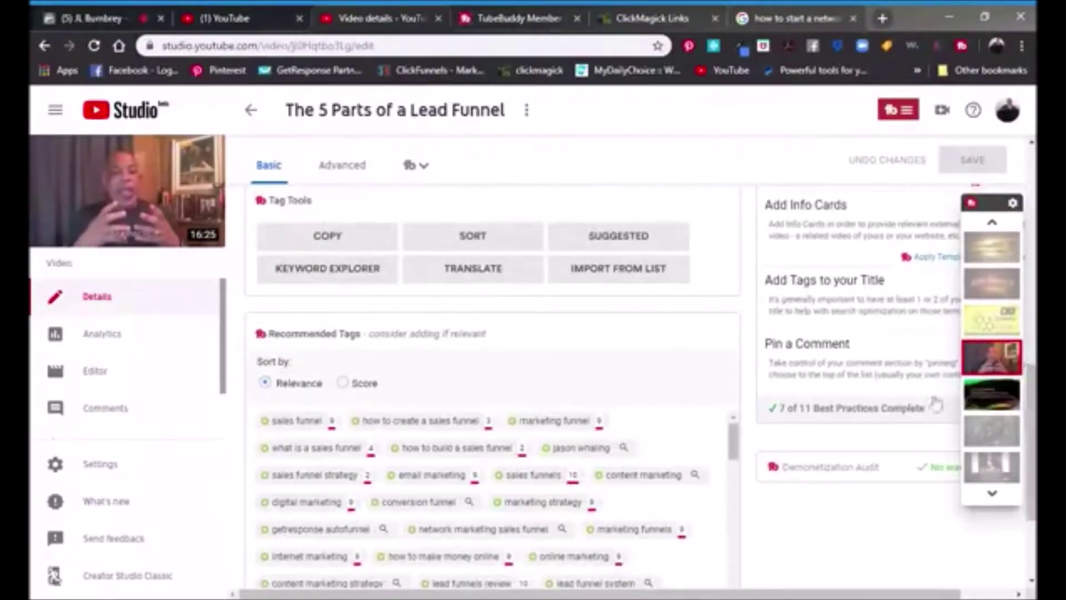
scroll(1031, 389, "down", 2)
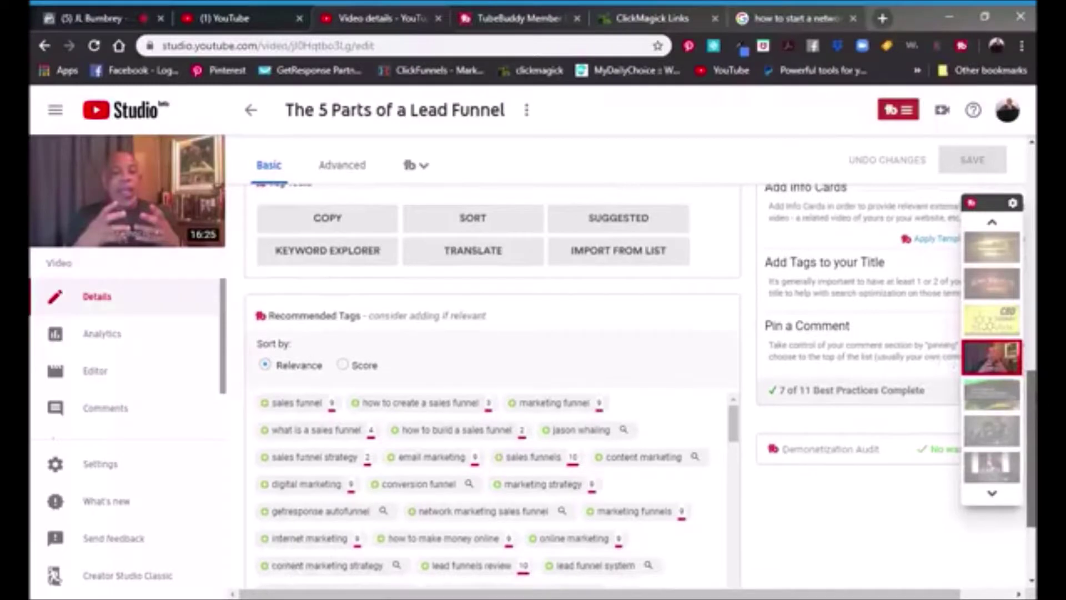
scroll(638, 383, "down", 1)
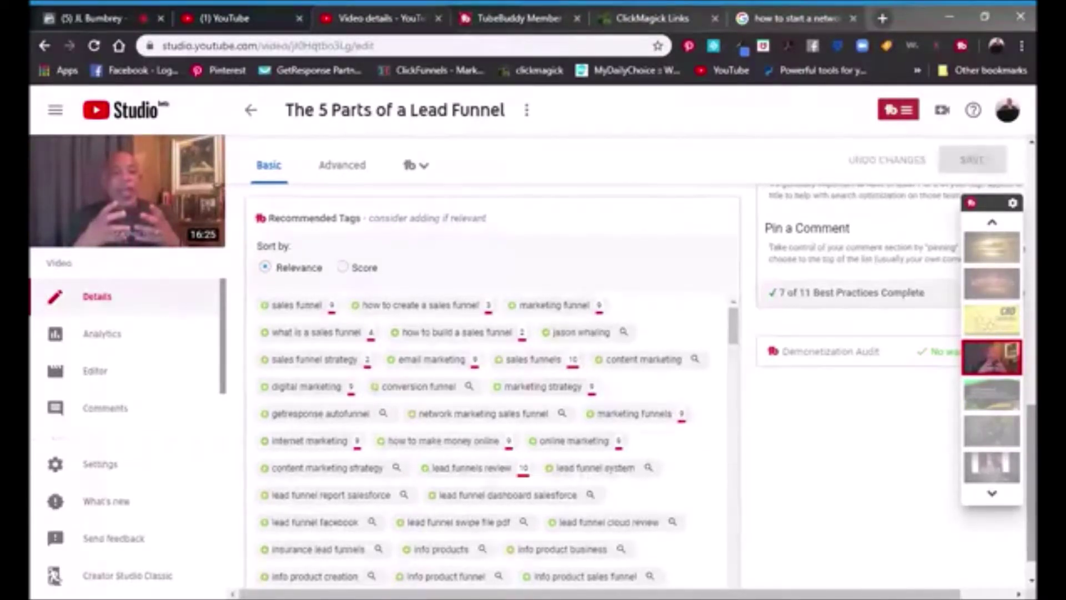
Look back at the video's existing tags and tag tools, and read through the TubeBuddy recommended tags sorted by relevance again.
scroll(1030, 402, "up", 3)
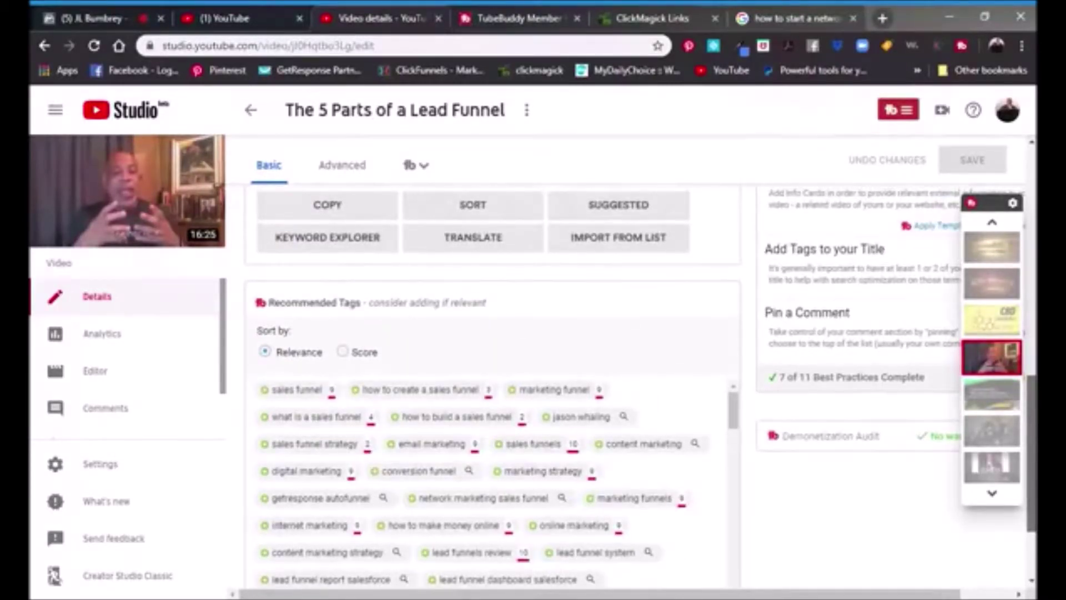
scroll(638, 388, "up", 1)
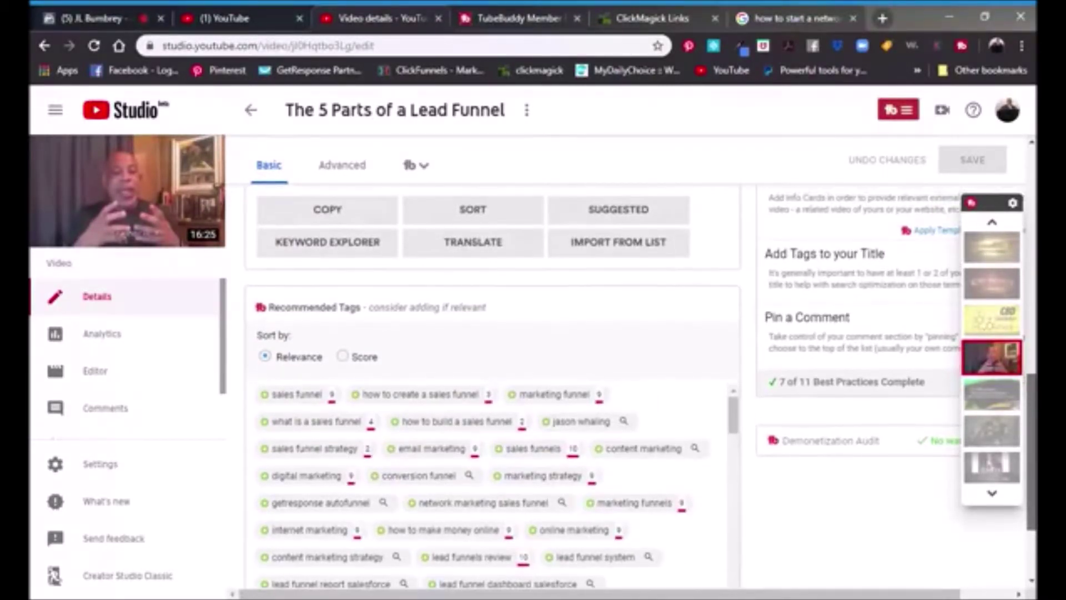
scroll(638, 389, "up", 1)
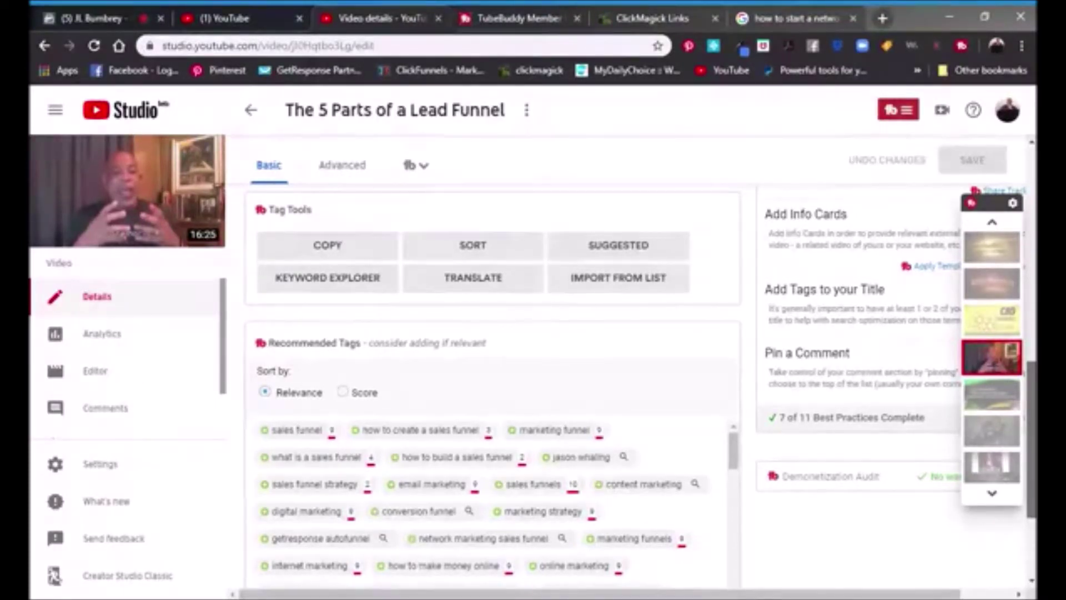
scroll(1023, 347, "up", 3)
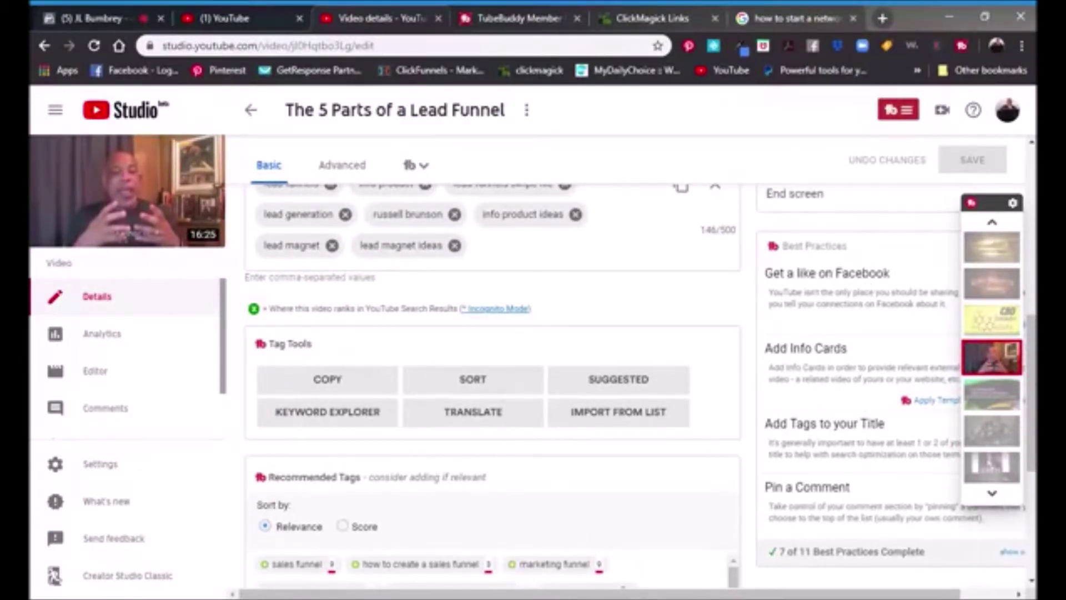
scroll(861, 388, "down", 3)
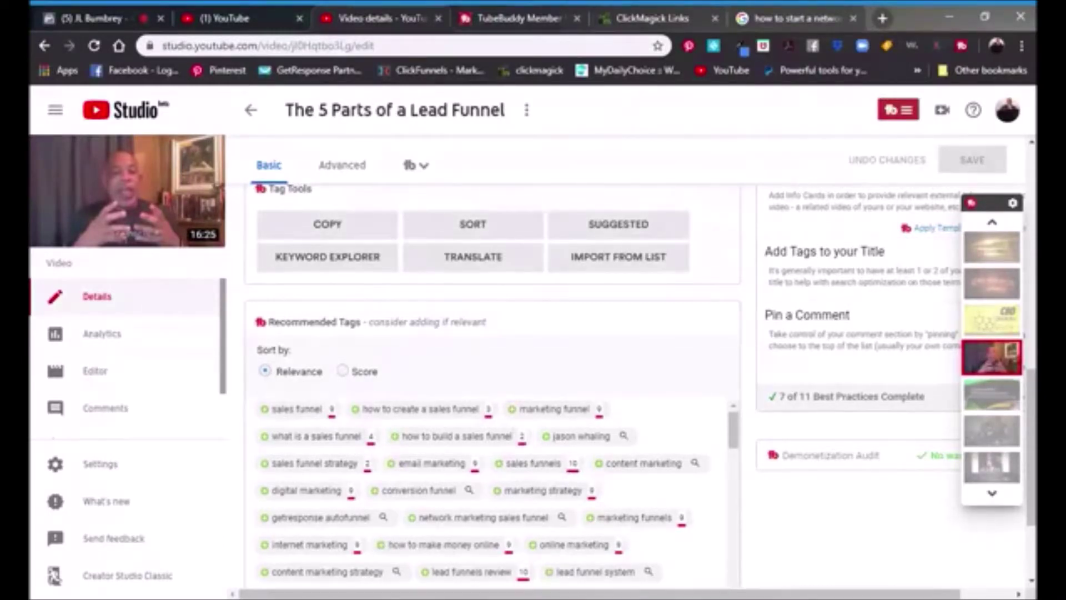
scroll(1031, 391, "down", 1)
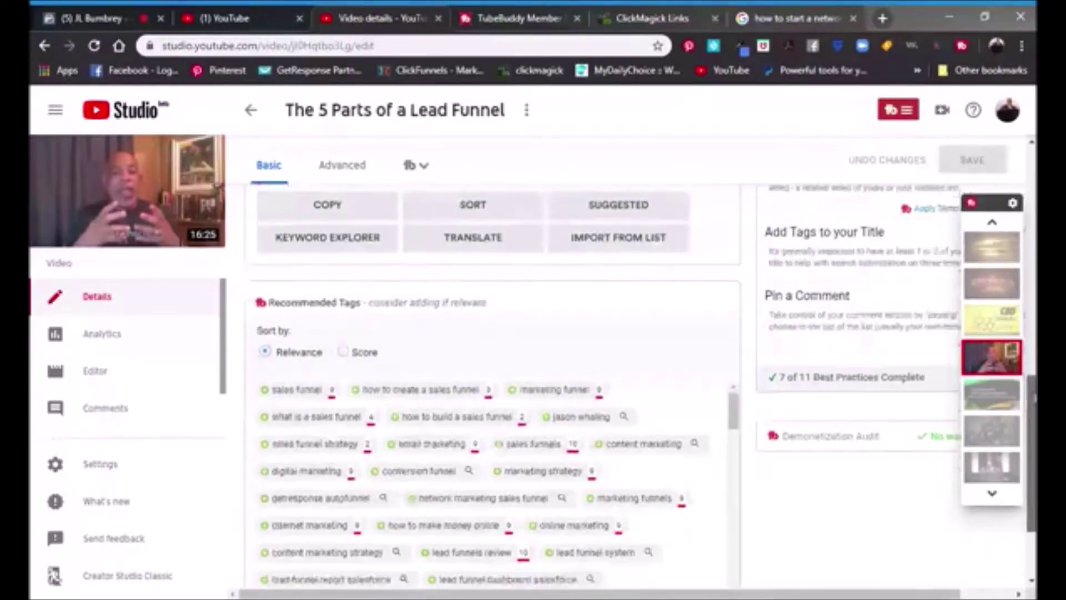
scroll(1030, 454, "down", 3)
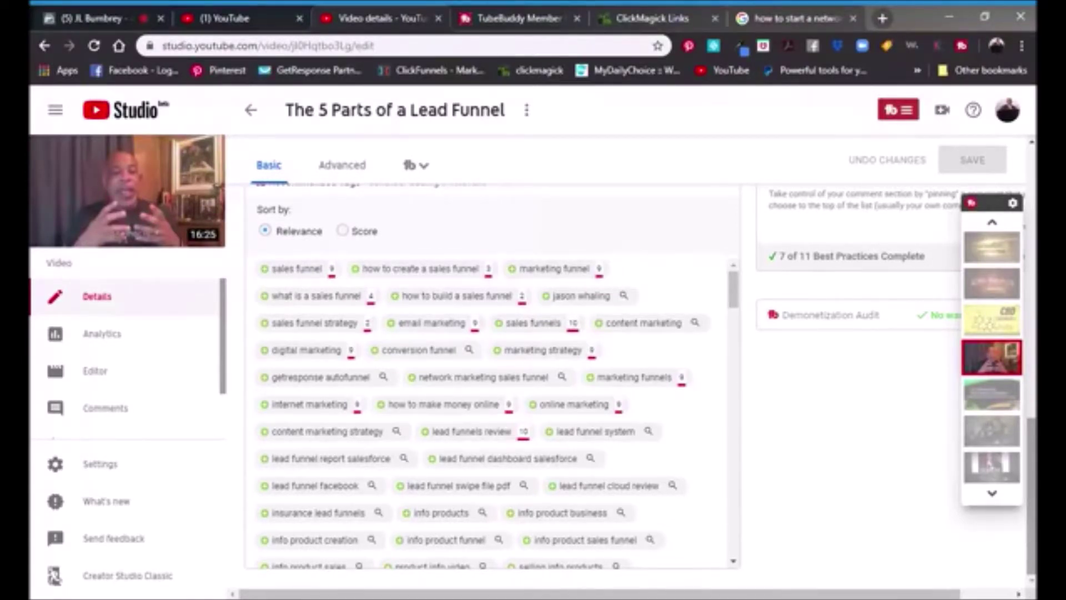
Switch to the Google results for "how to start a networking business" and examine the Related Keywords and People Also Search For lists from Keywords Everywhere.
left_click(782, 20)
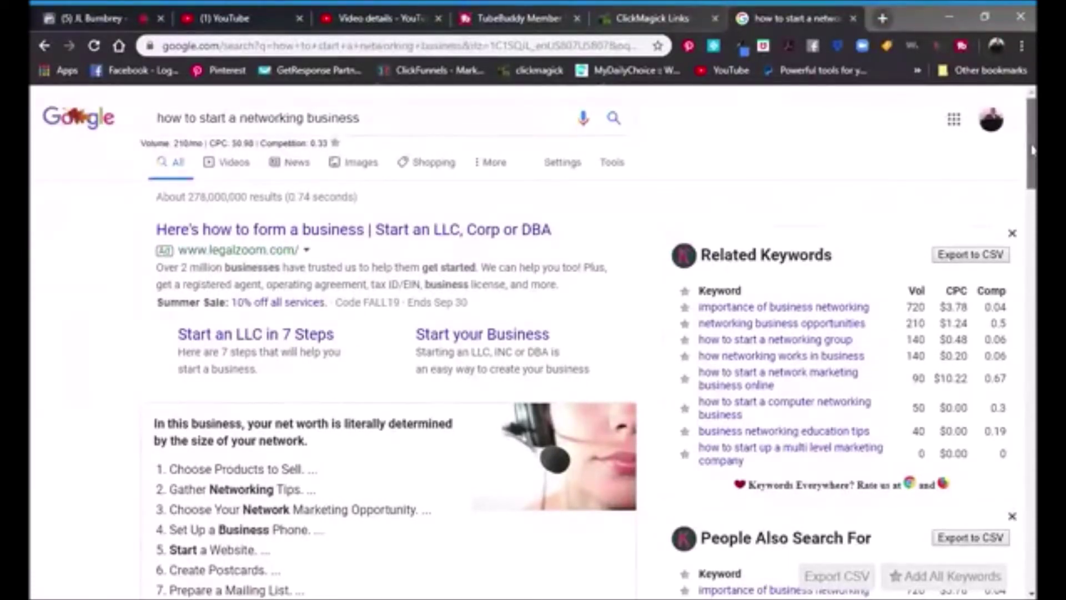
scroll(1031, 150, "down", 2)
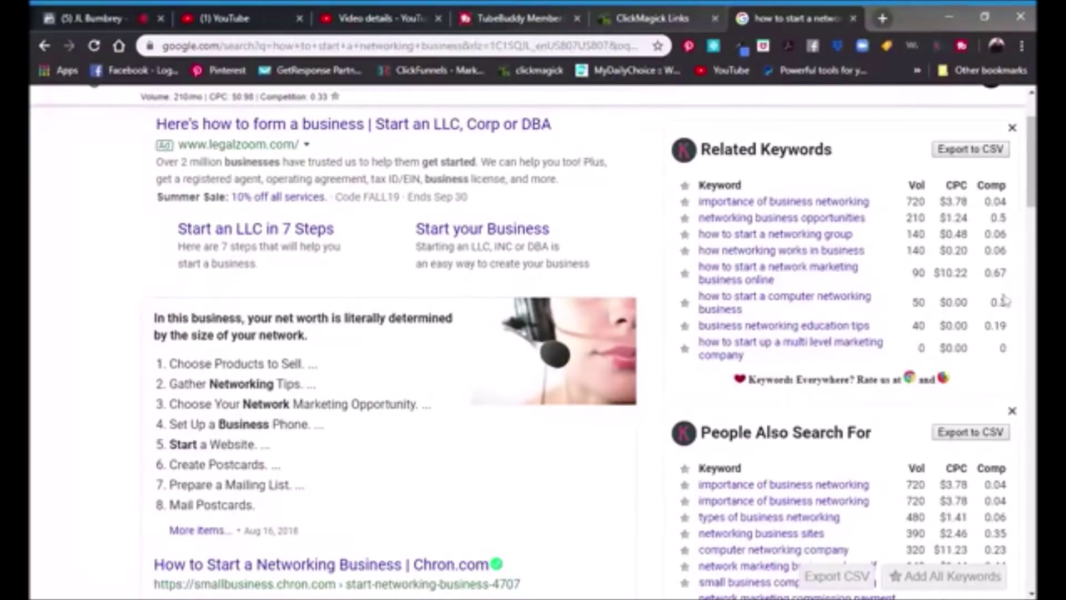
left_click_drag(1032, 203, 1033, 247)
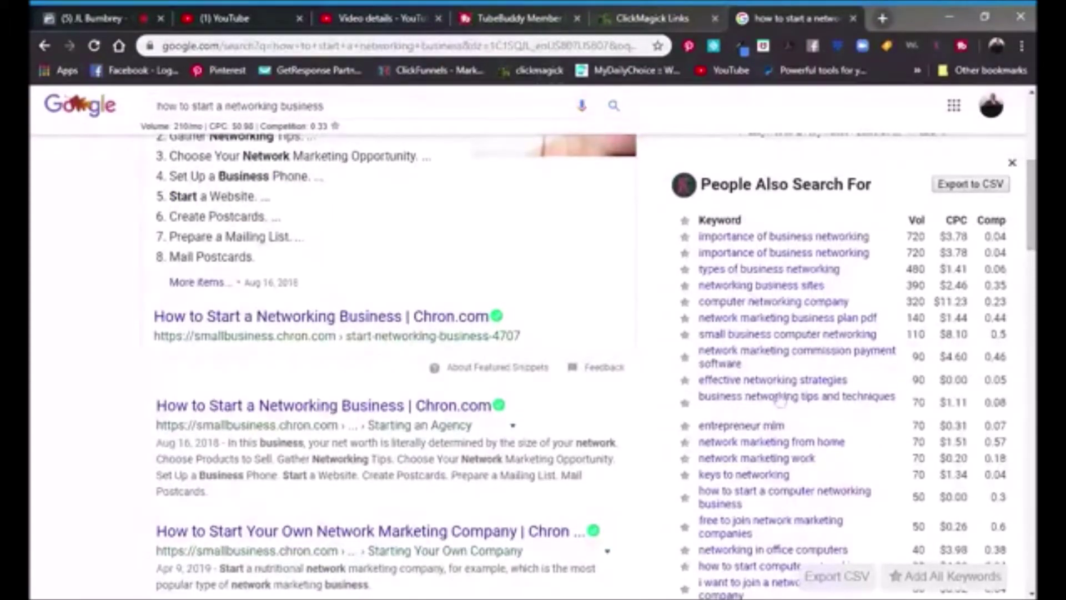
scroll(595, 365, "down", 4)
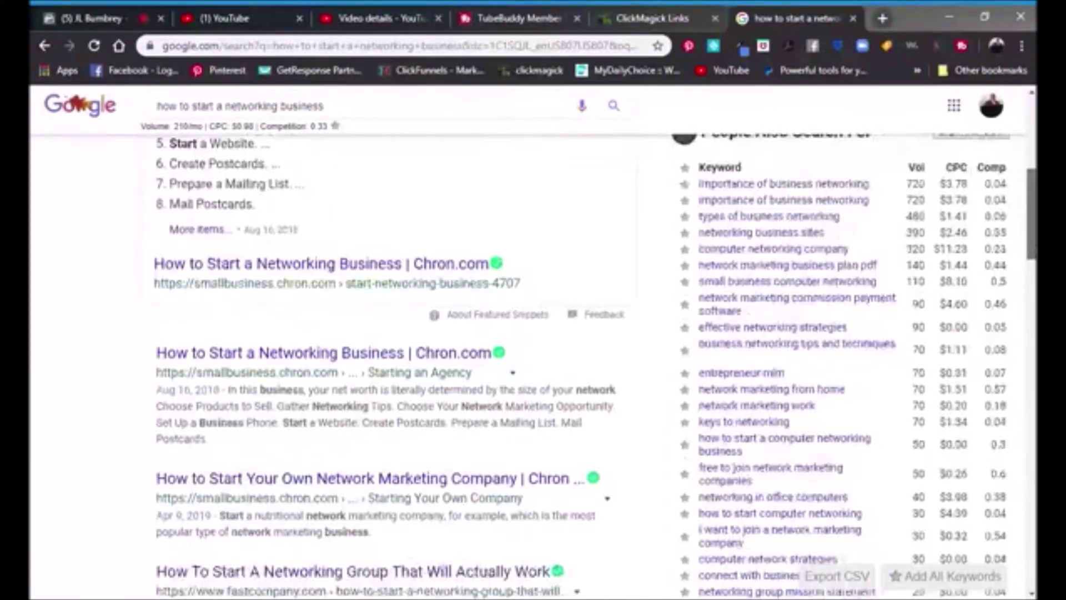
left_click_drag(1032, 283, 1031, 313)
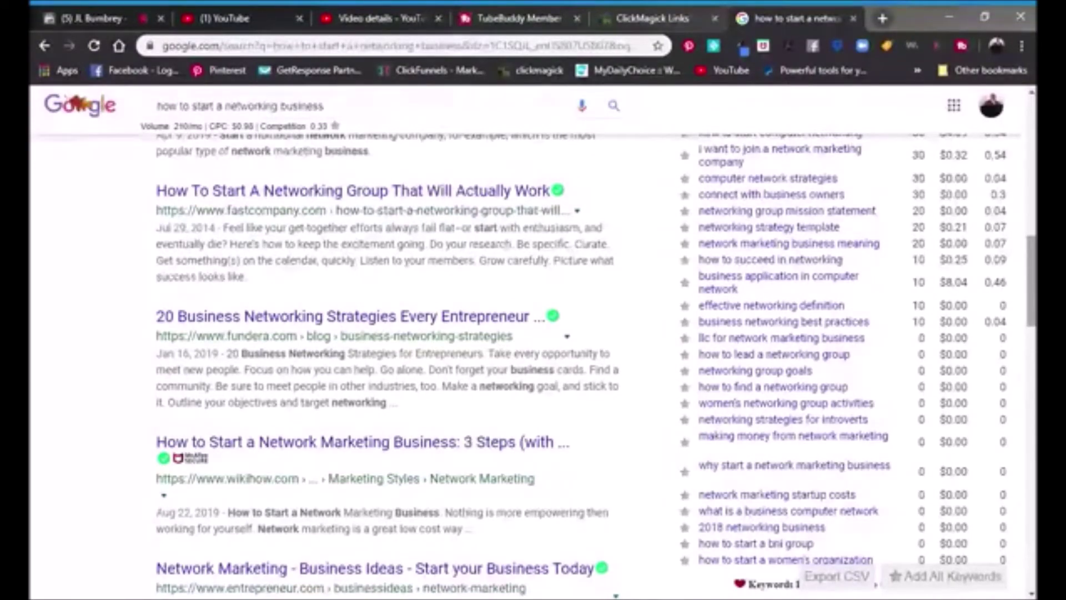
scroll(1030, 321, "down", 1)
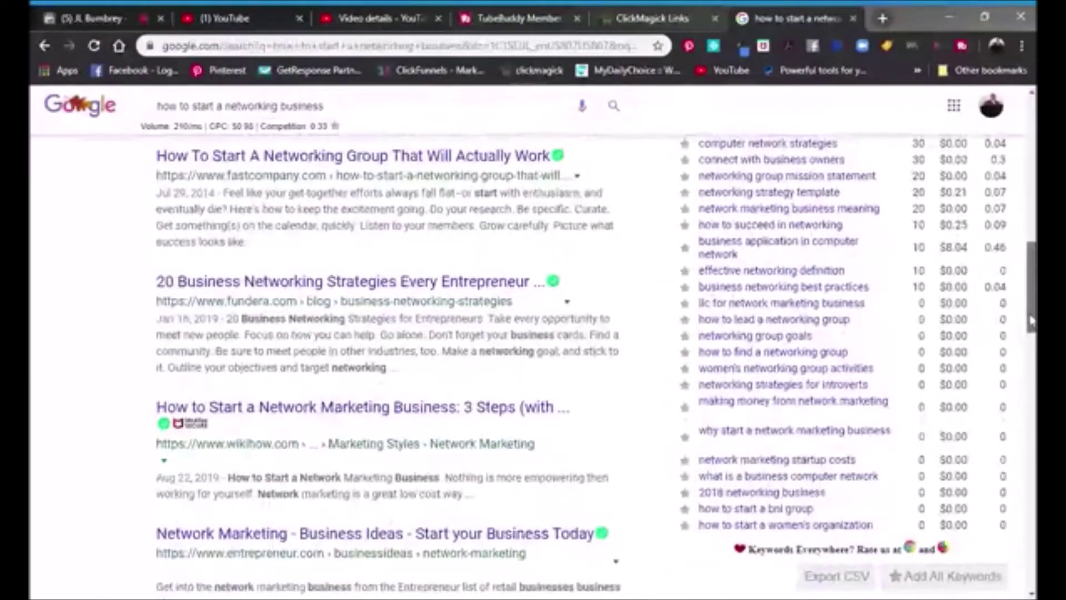
left_click_drag(1030, 321, 1031, 264)
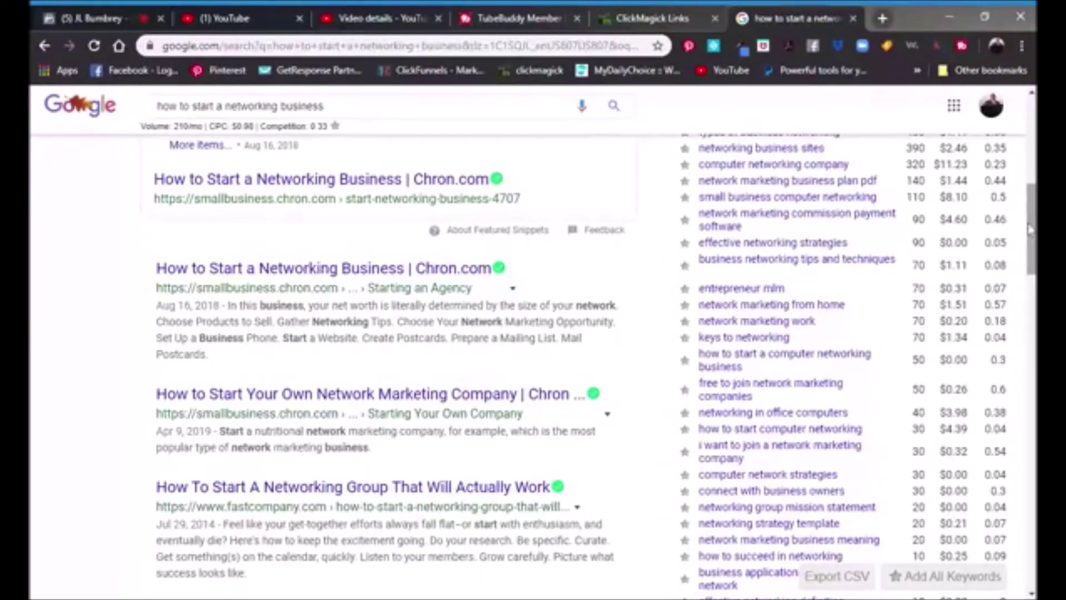
mouse_move(1029, 230)
left_mouse_down()
mouse_move(1028, 208)
mouse_move(1027, 243)
left_mouse_up()
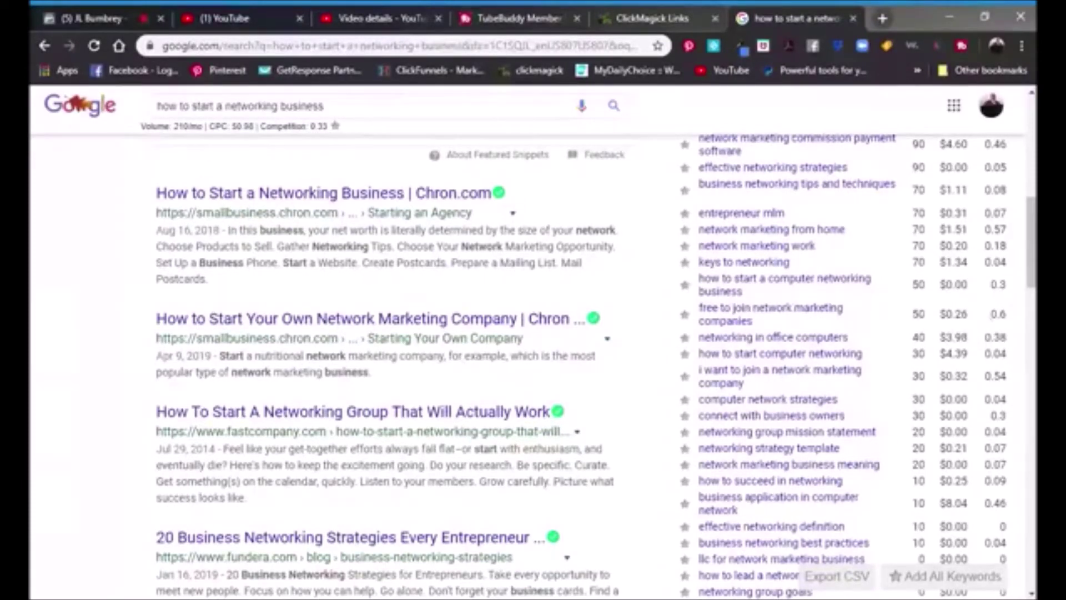
left_click_drag(1032, 290, 1032, 161)
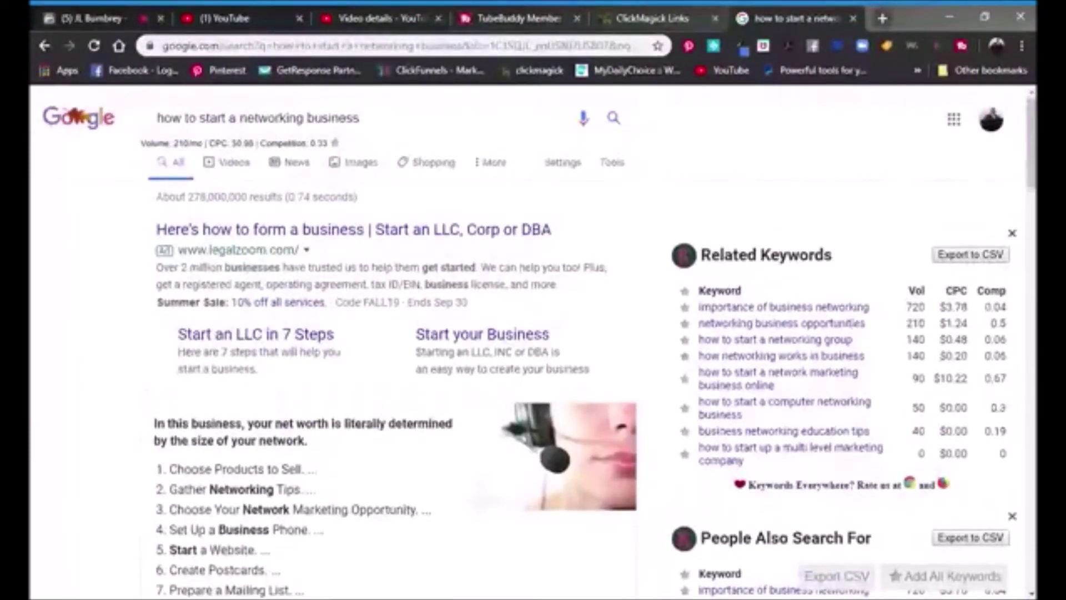
Switch to the Facebook page running the live broadcast, end the live video and confirm ending it.
left_click(99, 18)
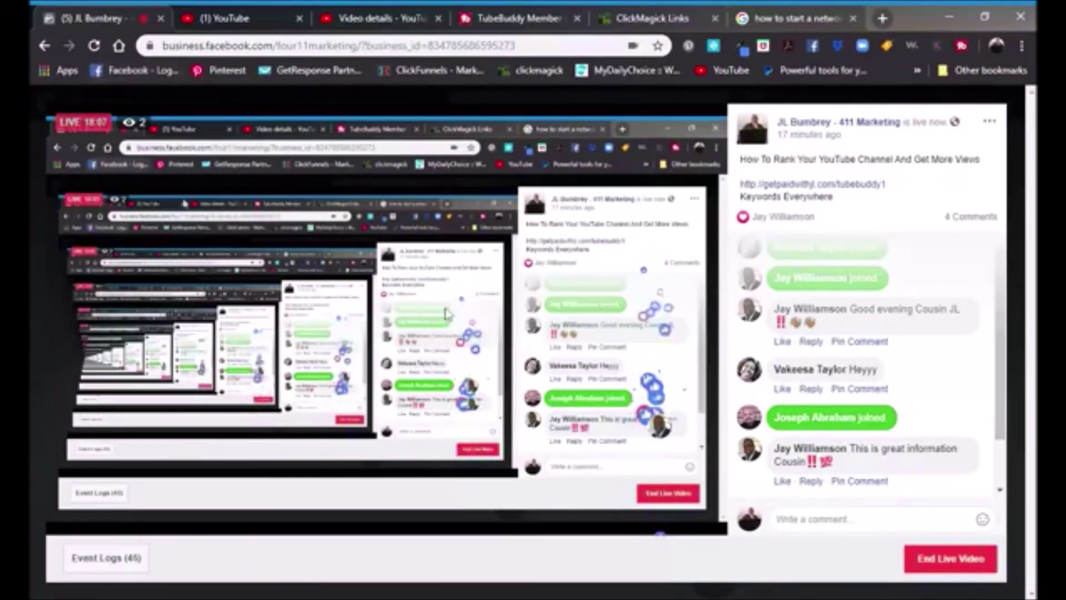
left_click(933, 561)
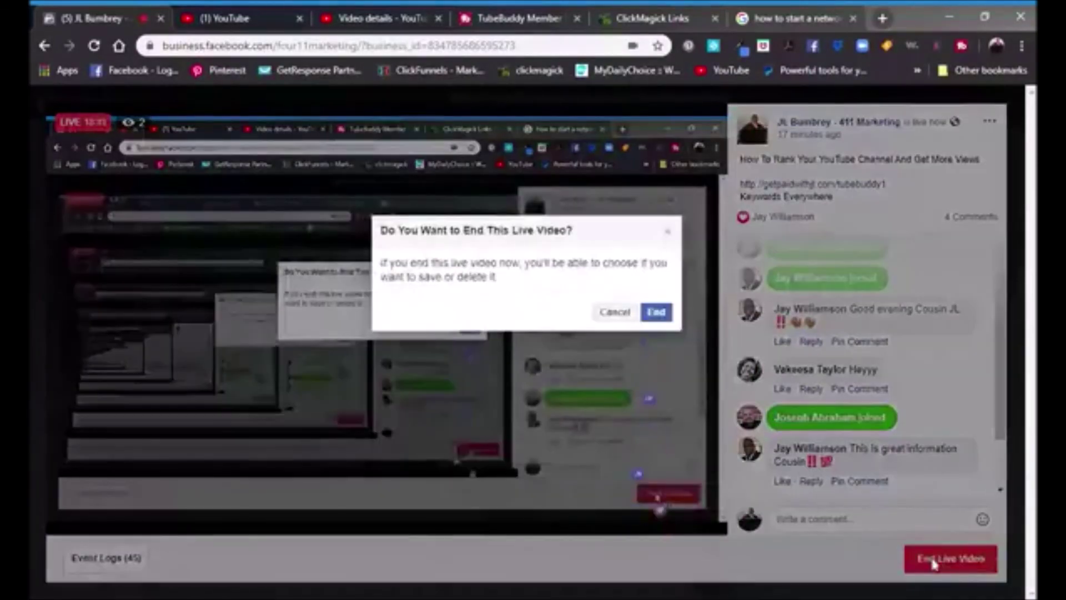
left_click(657, 312)
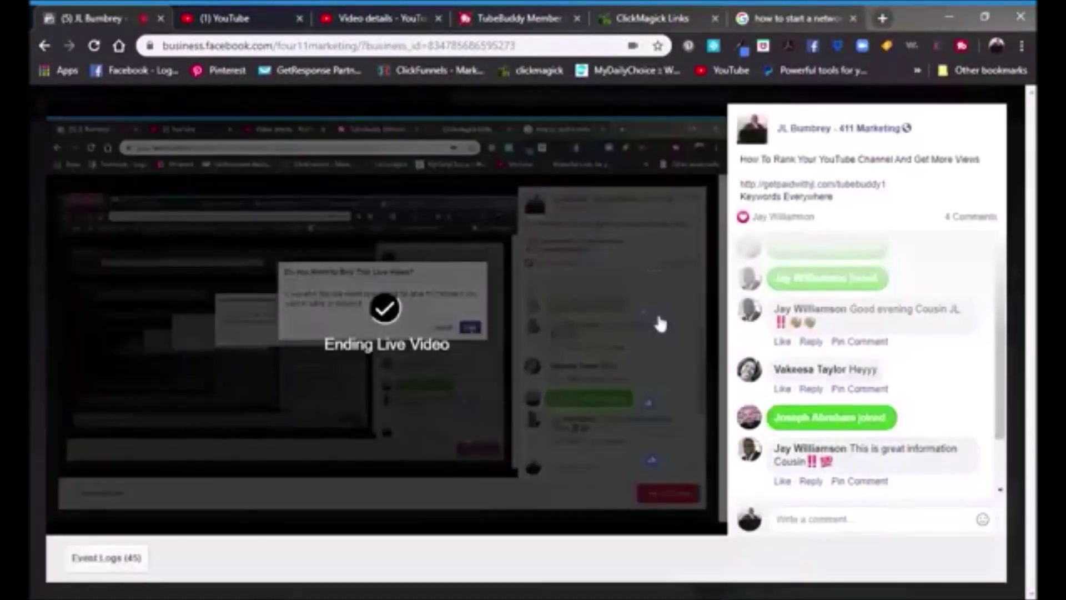